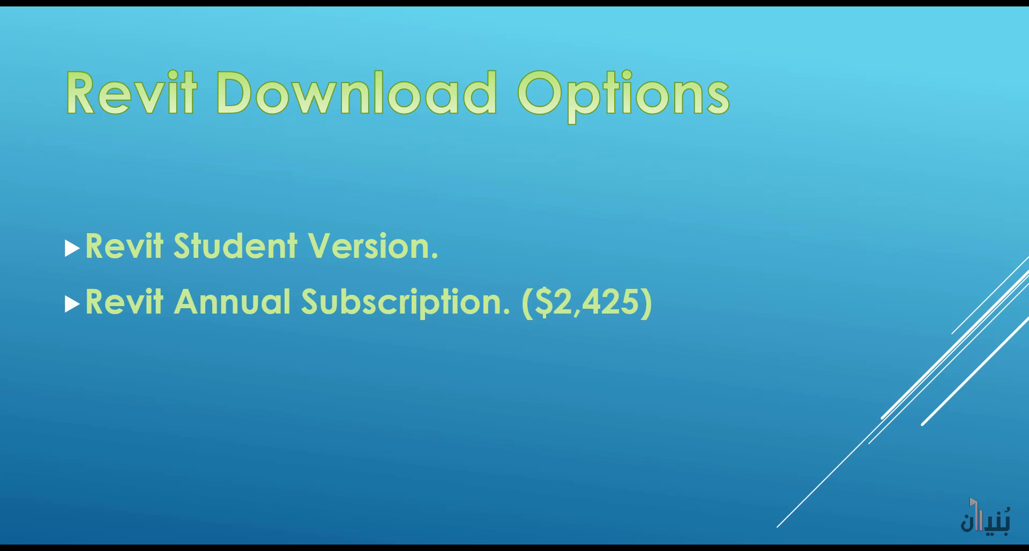
Advance the slideshow to reveal the 'Revit LT ($450)' bullet.
{"action": "key", "text": "Right"}
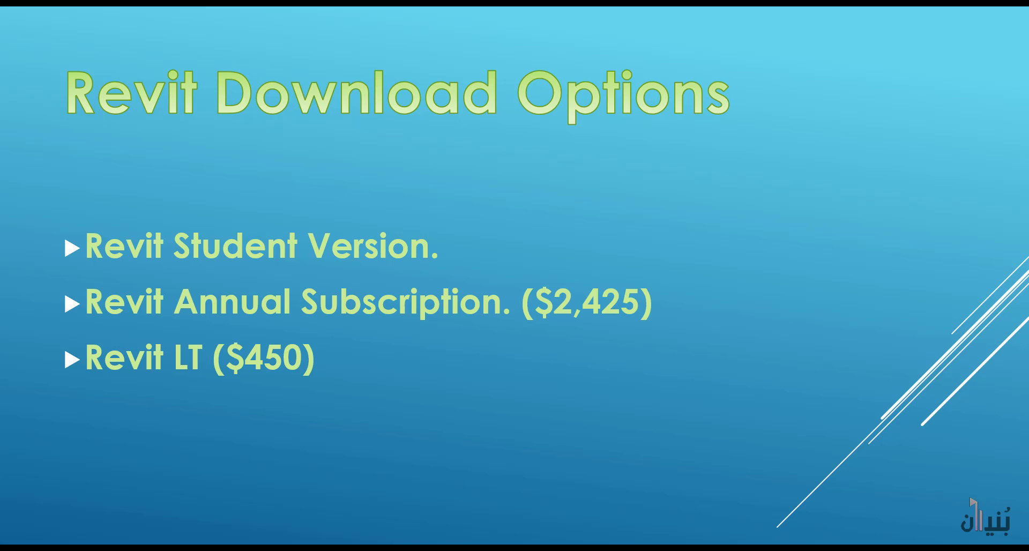
Reveal the 'Revit Trail Version (30 Days)' bullet, then circle Revit Student Version in red ink and erase it.
{"action": "key", "text": "space"}
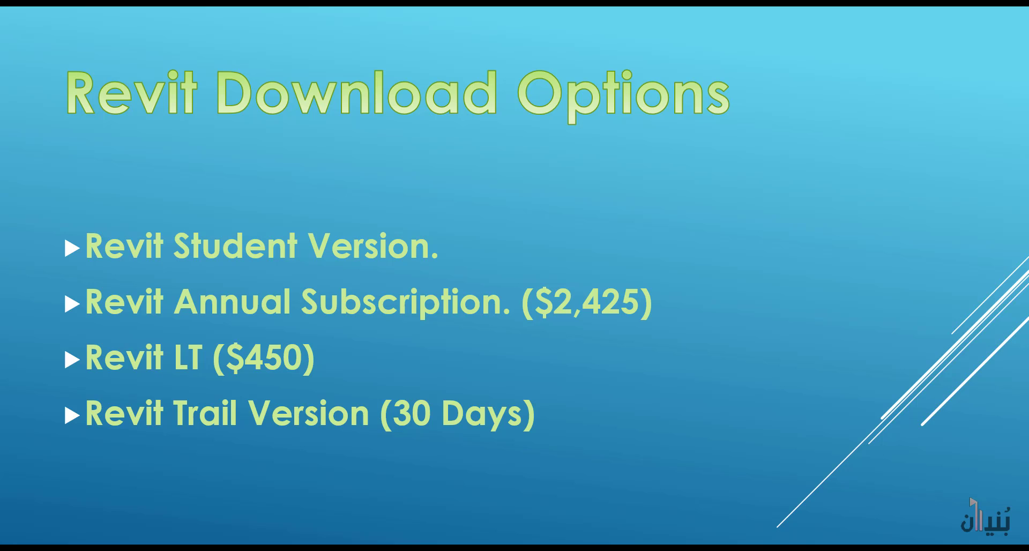
{"action": "left_click_drag", "start_coordinate": [39, 214], "coordinate": [471, 214]}
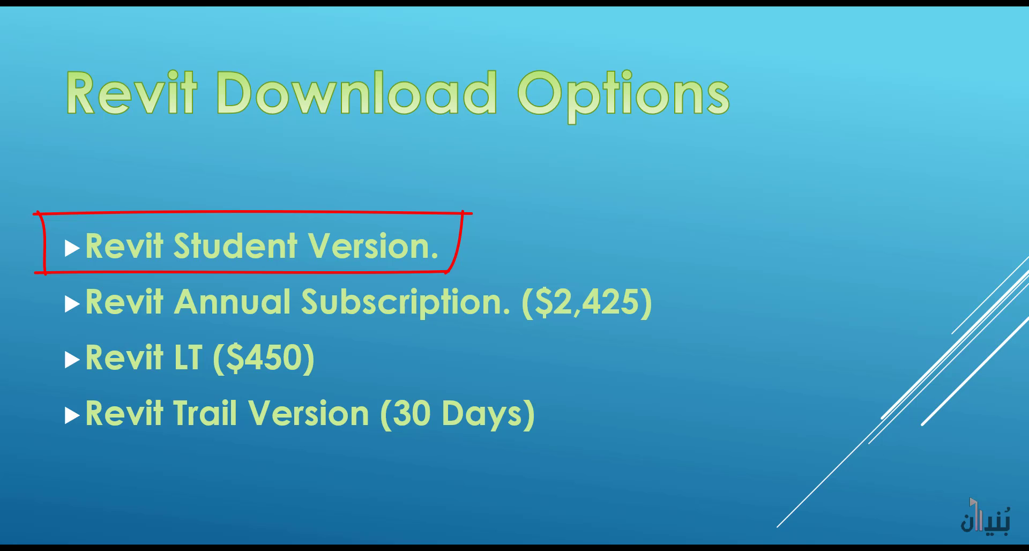
{"action": "key", "text": "e"}
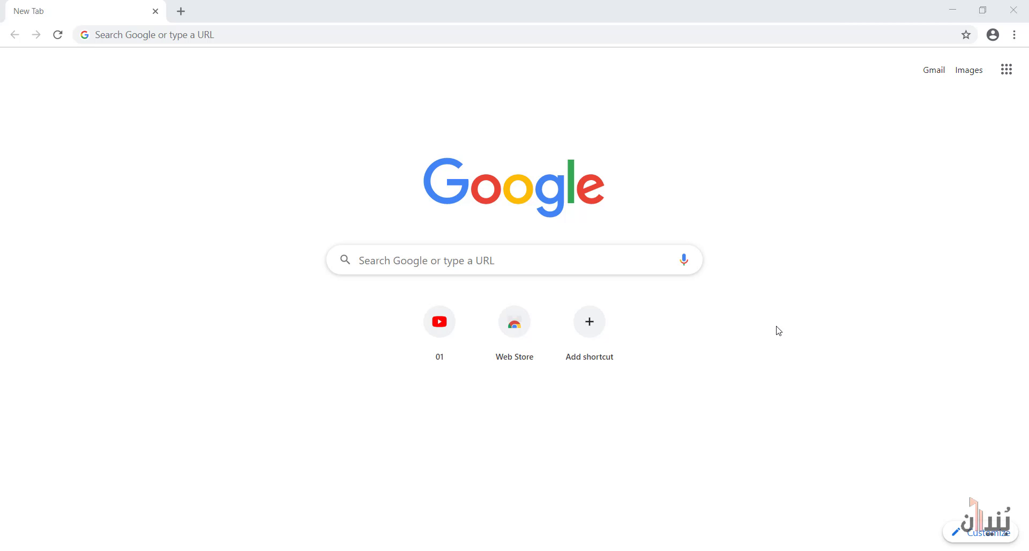
Search Google for 'revit education' and open Autodesk's free Revit for students page.
{"action": "left_click", "coordinate": [295, 36]}
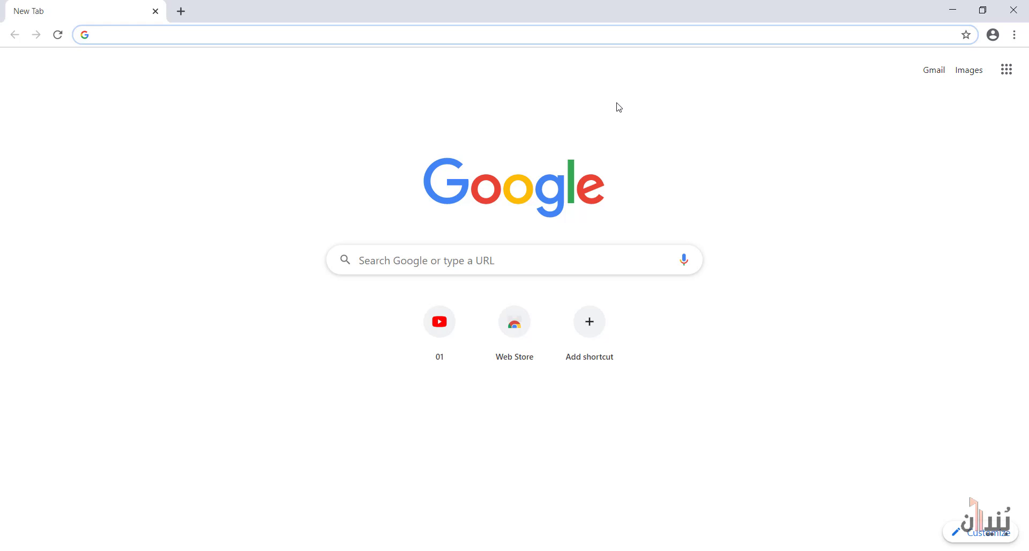
{"action": "type", "text": "revit education"}
{"action": "left_click", "coordinate": [138, 63]}
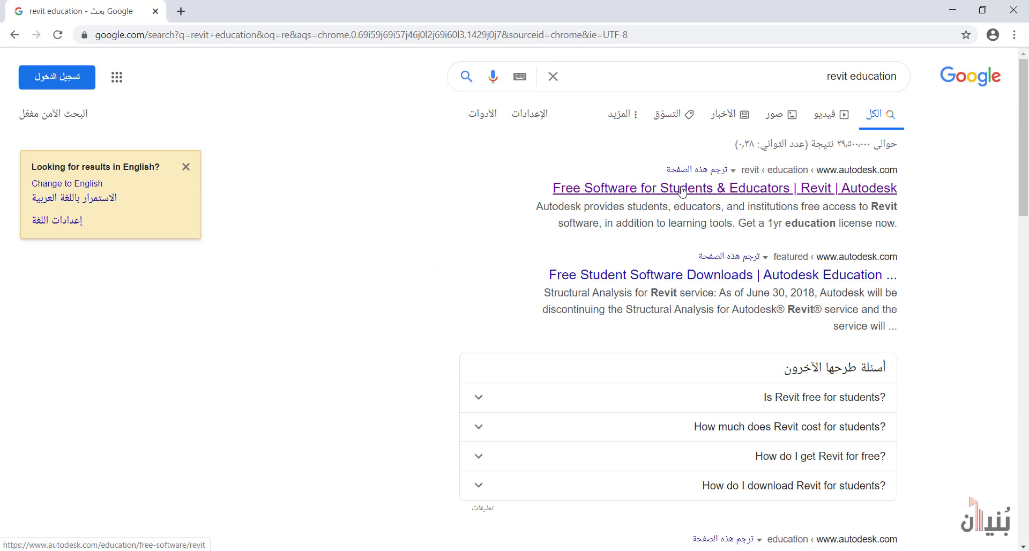
{"action": "left_click", "coordinate": [682, 189]}
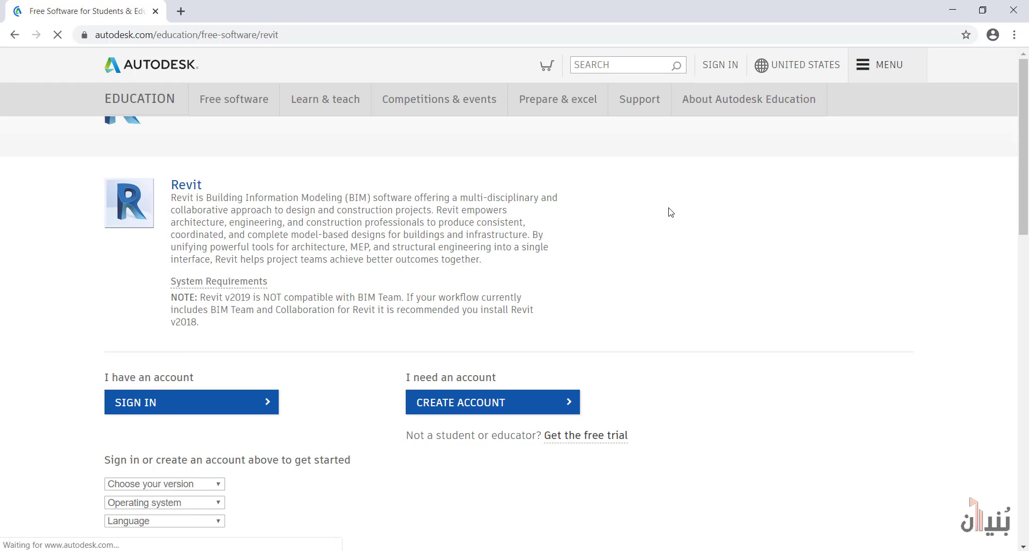
Open System Requirements in a new tab and go to the Revit 2021 requirements article.
{"action": "scroll", "coordinate": [393, 299], "scroll_direction": "down", "scroll_amount": 1}
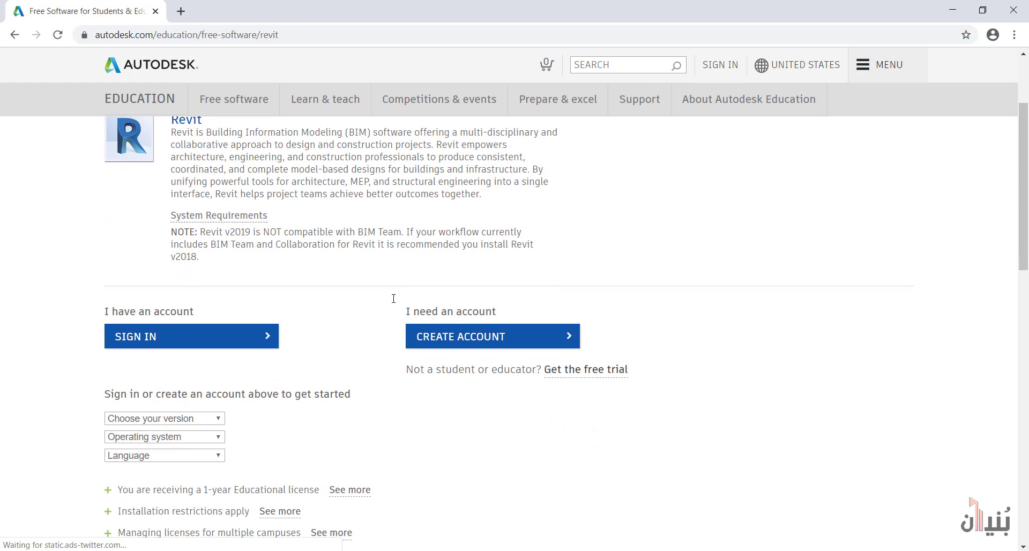
{"action": "right_click", "coordinate": [213, 216]}
{"action": "left_click", "coordinate": [222, 226]}
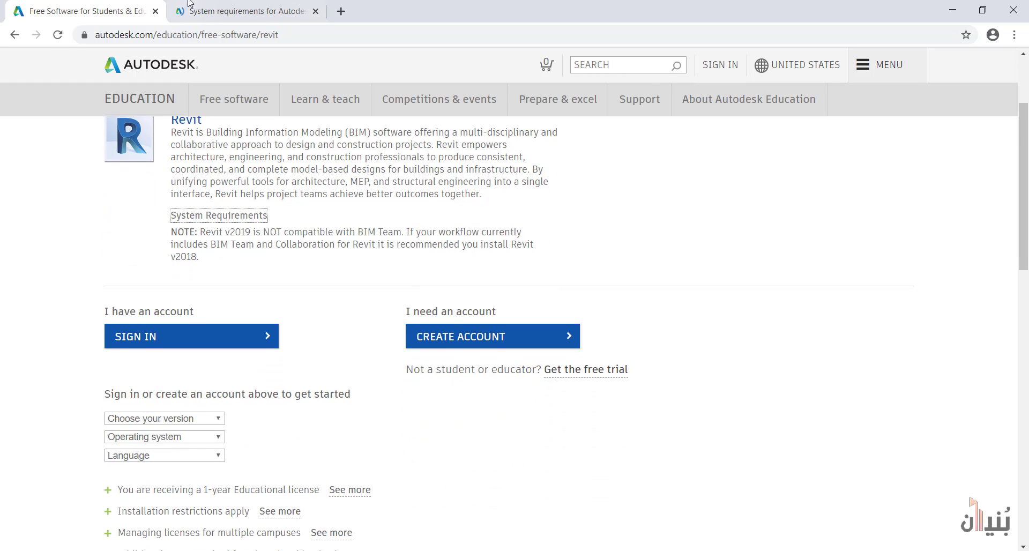
{"action": "left_click", "coordinate": [284, 10]}
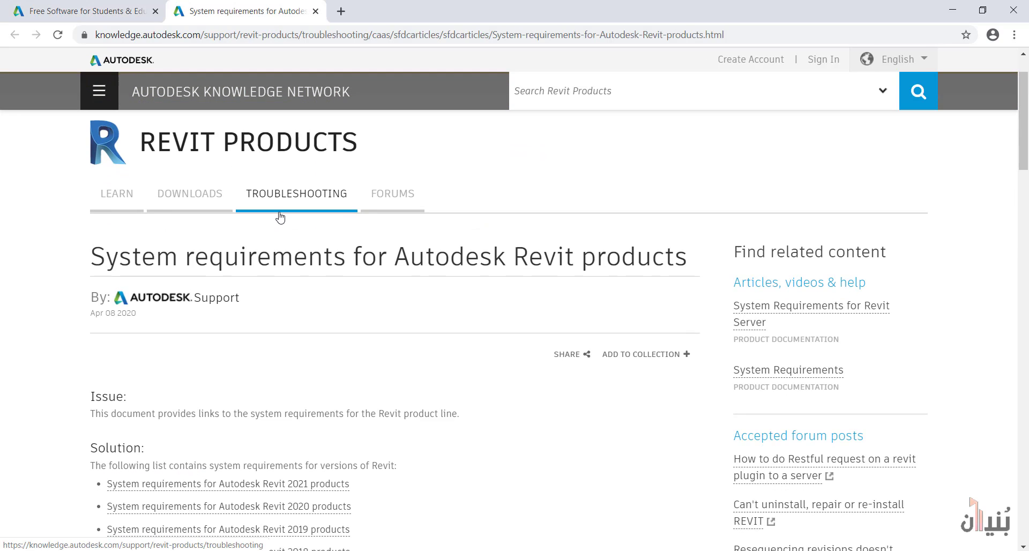
{"action": "scroll", "coordinate": [278, 217], "scroll_direction": "down", "scroll_amount": 3}
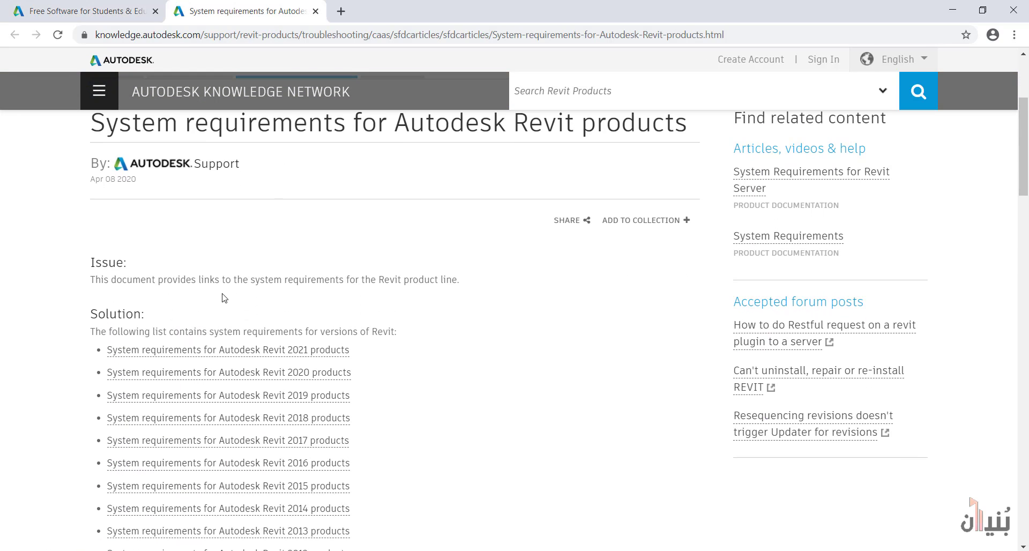
{"action": "left_click", "coordinate": [280, 351]}
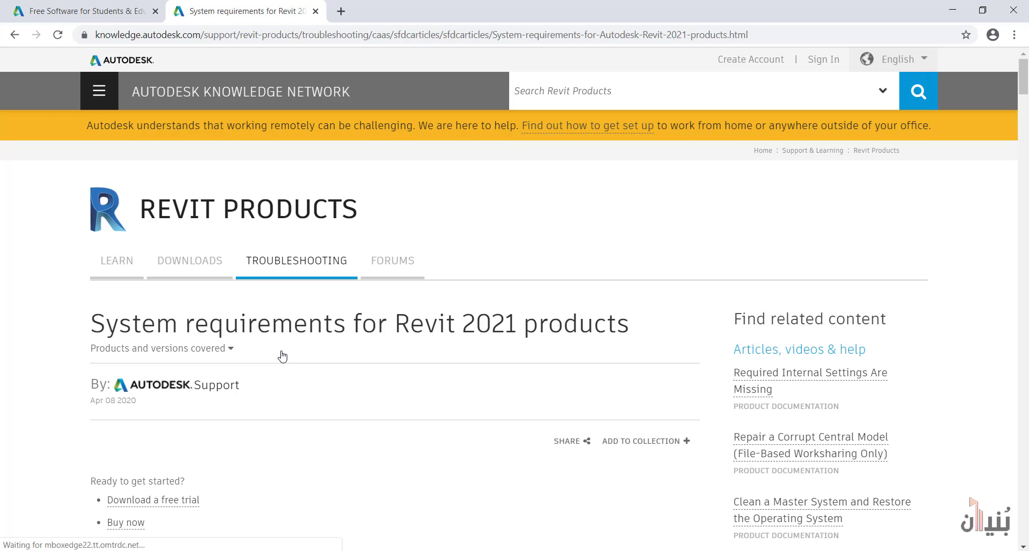
{"action": "scroll", "coordinate": [282, 356], "scroll_direction": "down", "scroll_amount": 1}
{"action": "scroll", "coordinate": [283, 356], "scroll_direction": "down", "scroll_amount": 3}
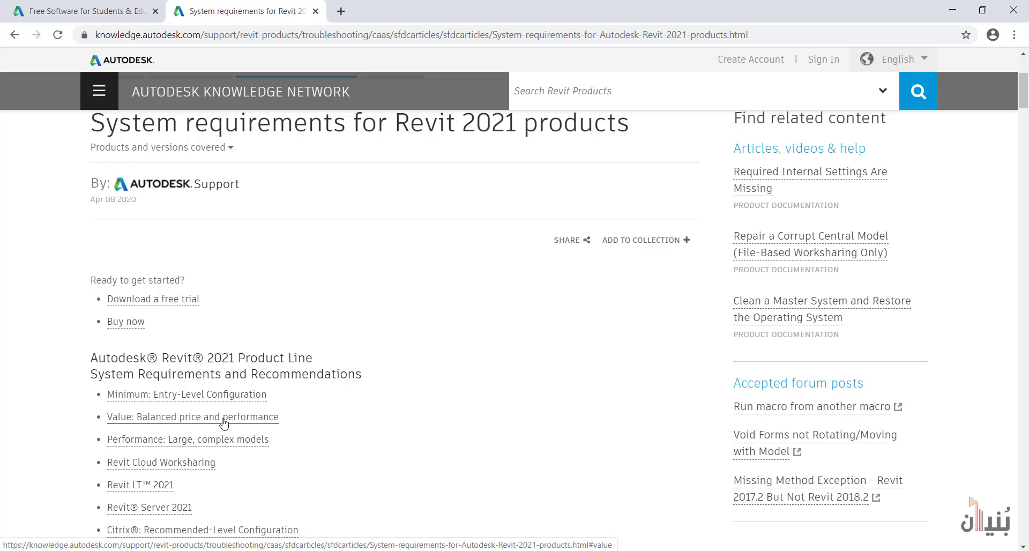
In the Value configuration table, highlight 64-bit Windows 10 and the CPU speed, then close the tab.
{"action": "left_click", "coordinate": [224, 424]}
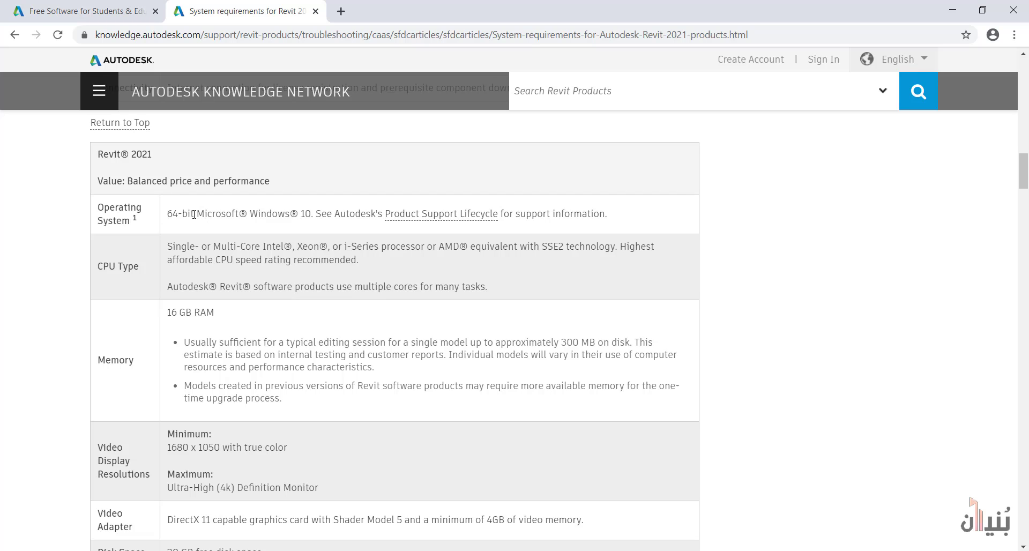
{"action": "left_click_drag", "start_coordinate": [194, 215], "coordinate": [164, 224]}
{"action": "left_click_drag", "start_coordinate": [311, 214], "coordinate": [250, 215]}
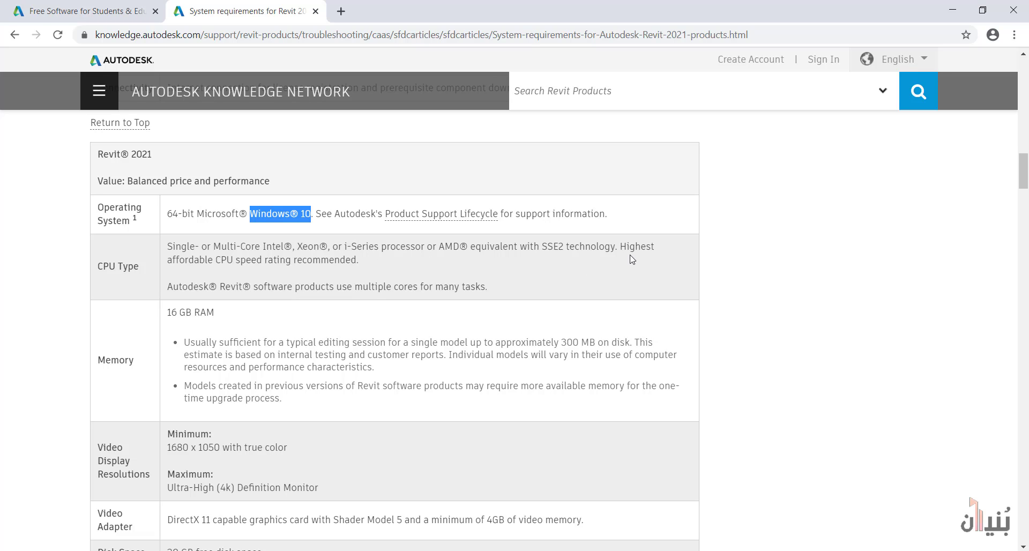
{"action": "left_click_drag", "start_coordinate": [620, 246], "coordinate": [624, 260]}
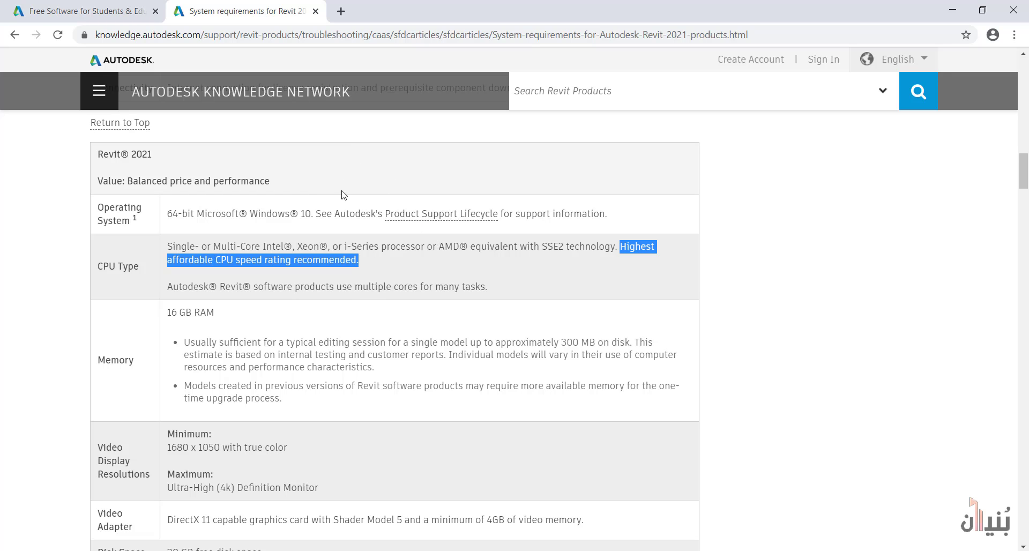
{"action": "left_click", "coordinate": [315, 11]}
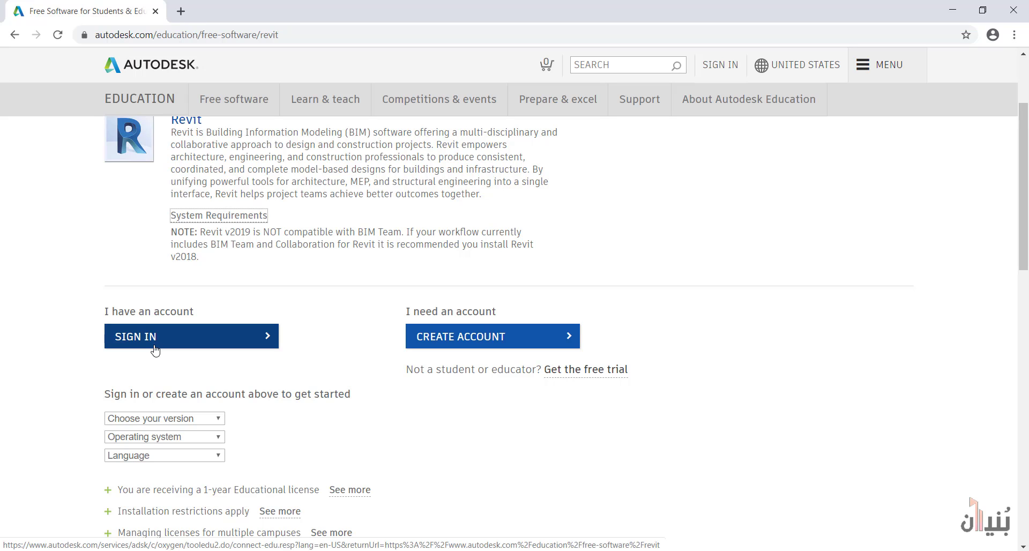
Open CREATE ACCOUNT in a new tab and switch to the Get education benefits form.
{"action": "right_click", "coordinate": [437, 338]}
{"action": "left_click", "coordinate": [450, 345]}
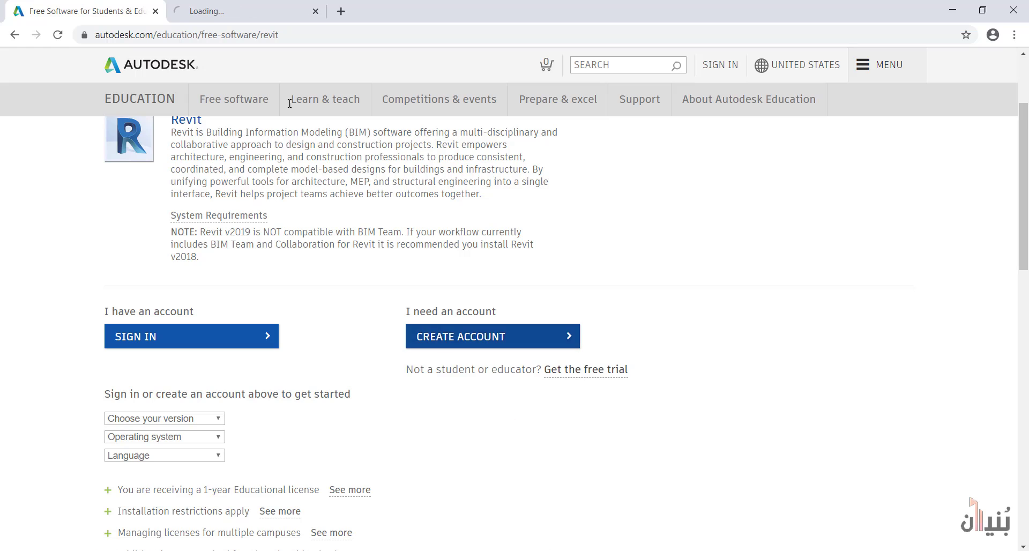
{"action": "left_click", "coordinate": [198, 7]}
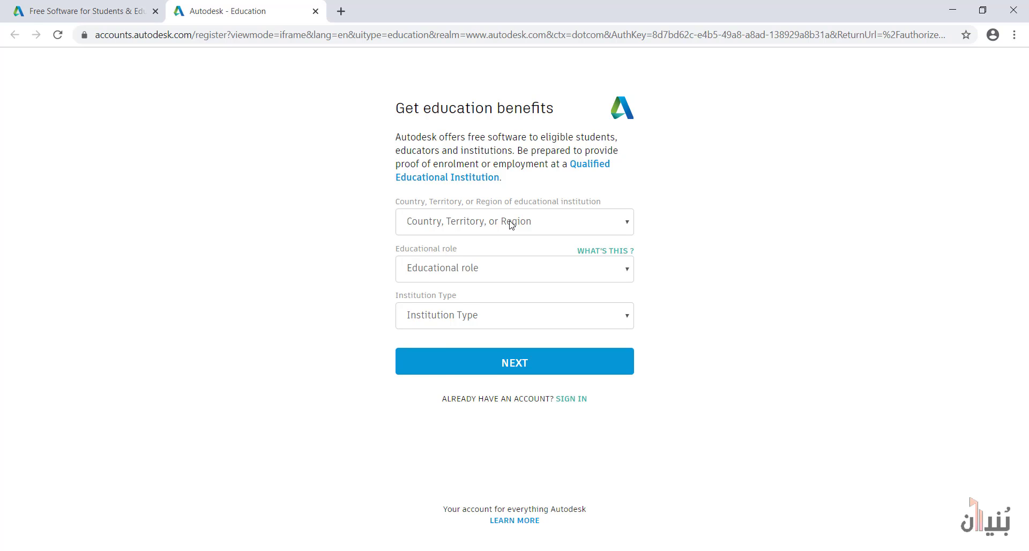
Set country to Saudi Arabia, role to Student, and institution type to University/Post-Secondary.
{"action": "left_click", "coordinate": [511, 224]}
{"action": "key", "text": "s"}
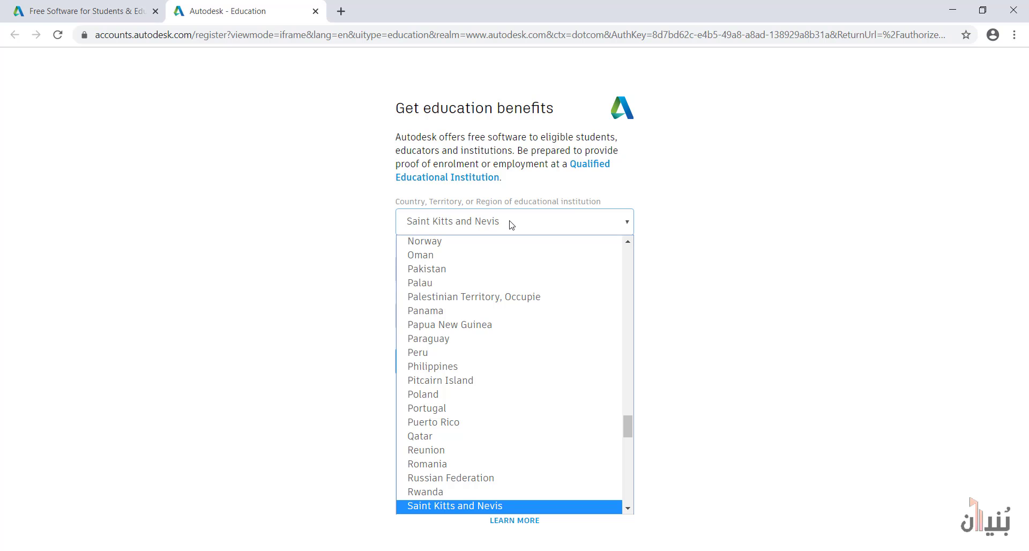
{"action": "scroll", "coordinate": [526, 420], "scroll_direction": "down", "scroll_amount": 3}
{"action": "scroll", "coordinate": [514, 429], "scroll_direction": "down", "scroll_amount": 1}
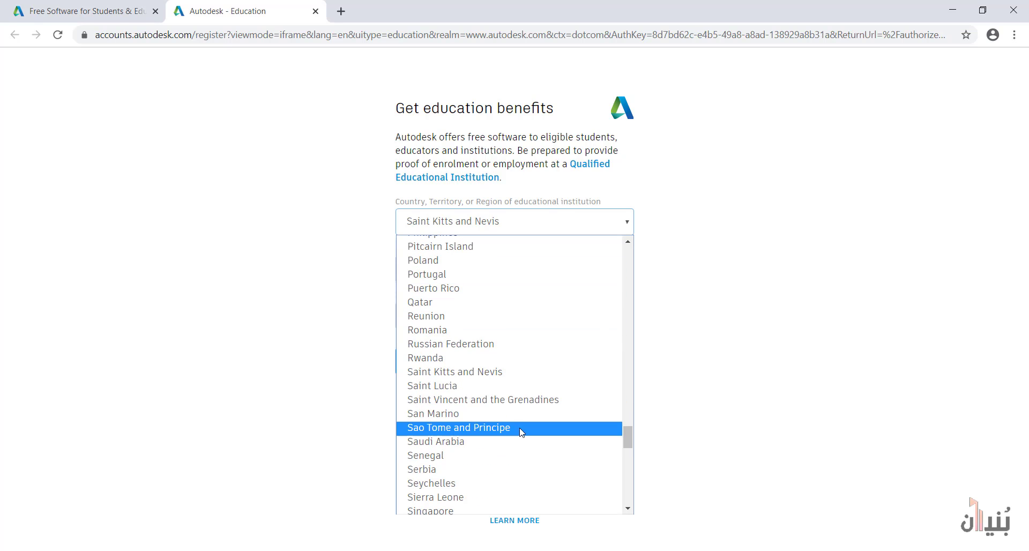
{"action": "left_click", "coordinate": [486, 442]}
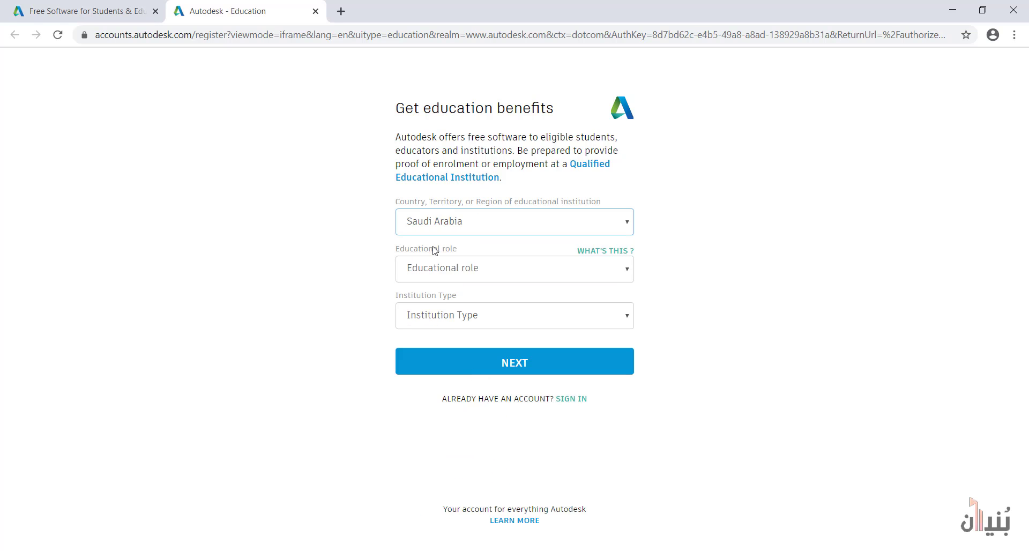
{"action": "left_click", "coordinate": [440, 274]}
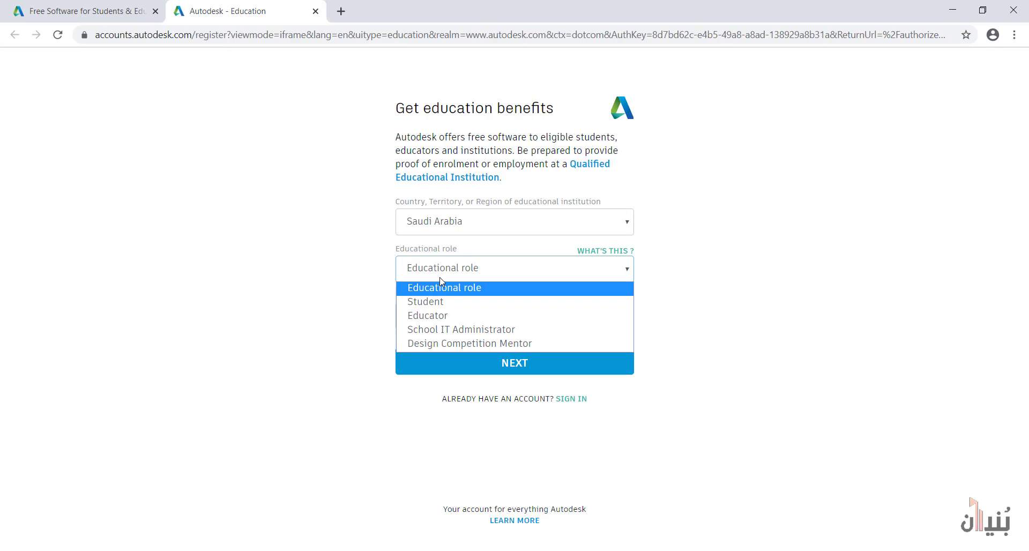
{"action": "left_click", "coordinate": [455, 304]}
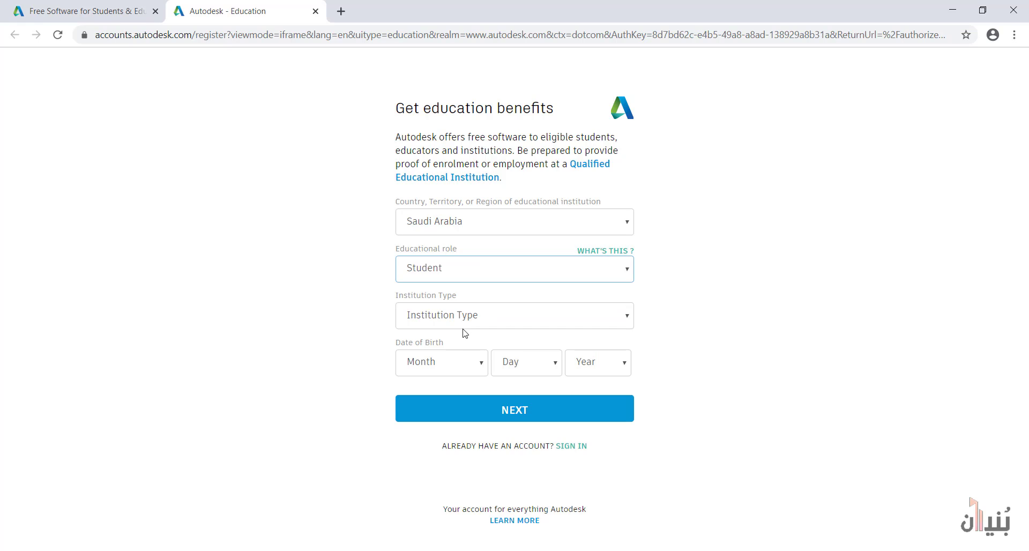
{"action": "left_click", "coordinate": [466, 317]}
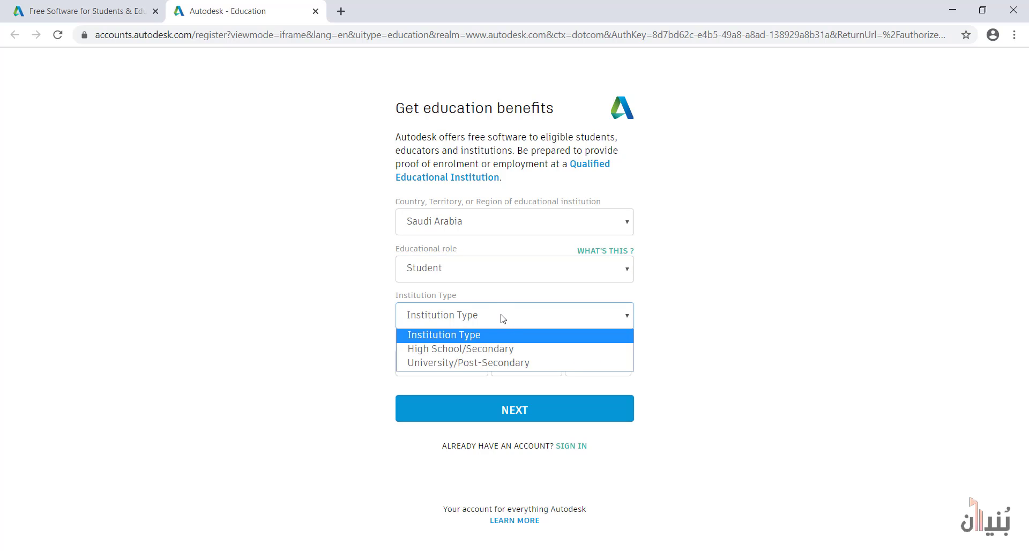
{"action": "left_click", "coordinate": [528, 368]}
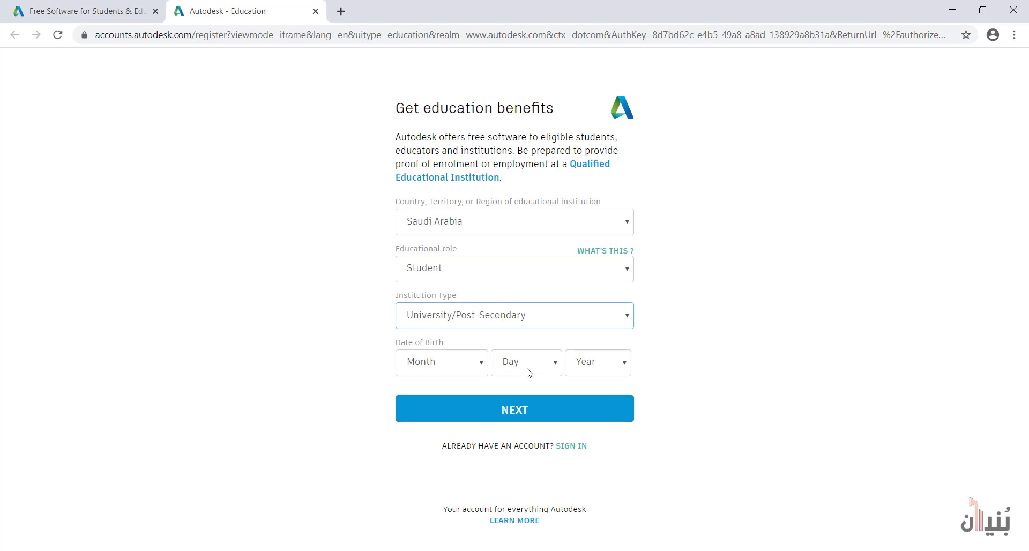
{"action": "left_click", "coordinate": [446, 365]}
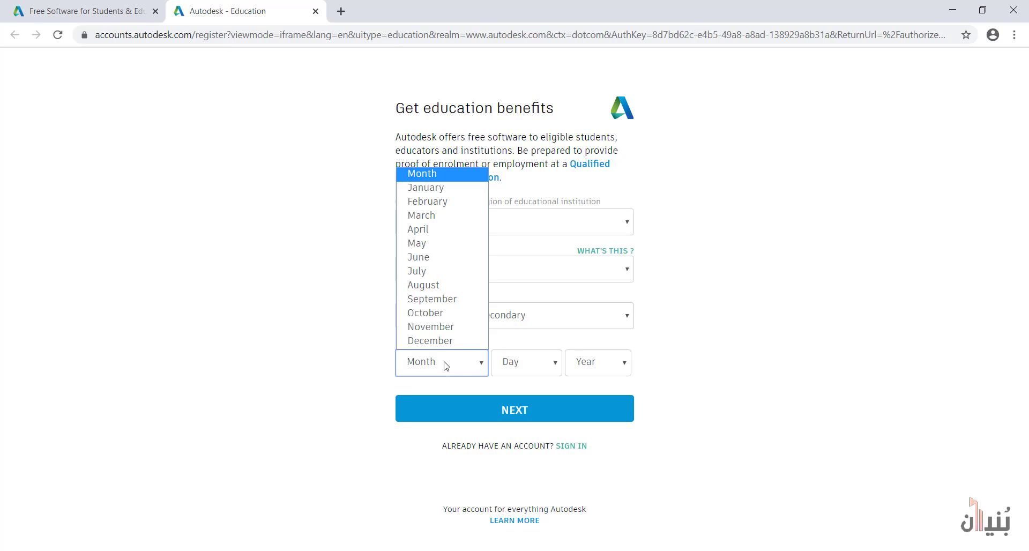
{"action": "left_click", "coordinate": [451, 243]}
{"action": "left_click", "coordinate": [525, 362]}
{"action": "left_click", "coordinate": [520, 300]}
{"action": "left_click", "coordinate": [584, 363]}
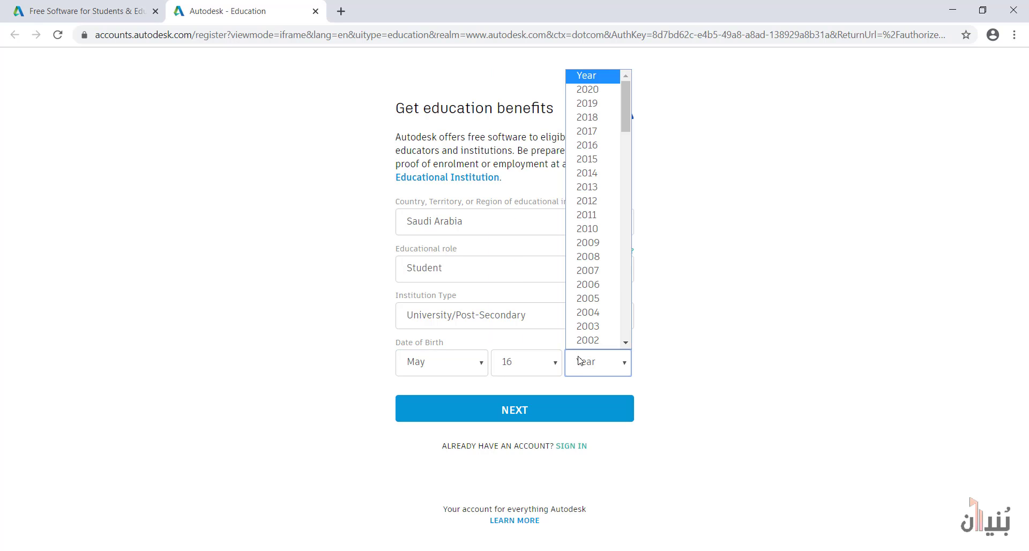
{"action": "left_click", "coordinate": [590, 324]}
{"action": "left_click", "coordinate": [598, 362]}
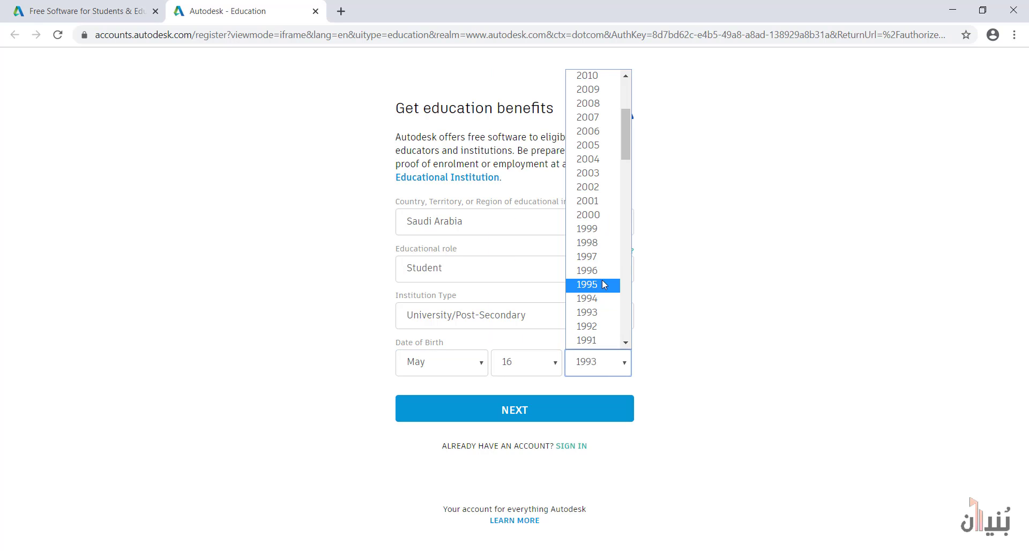
{"action": "left_click", "coordinate": [595, 216]}
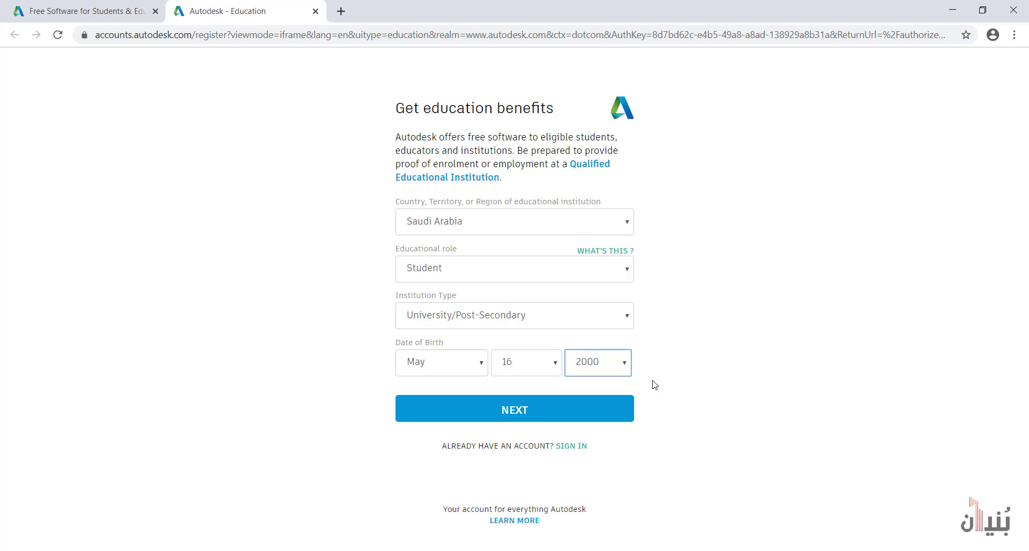
{"action": "left_click", "coordinate": [587, 407]}
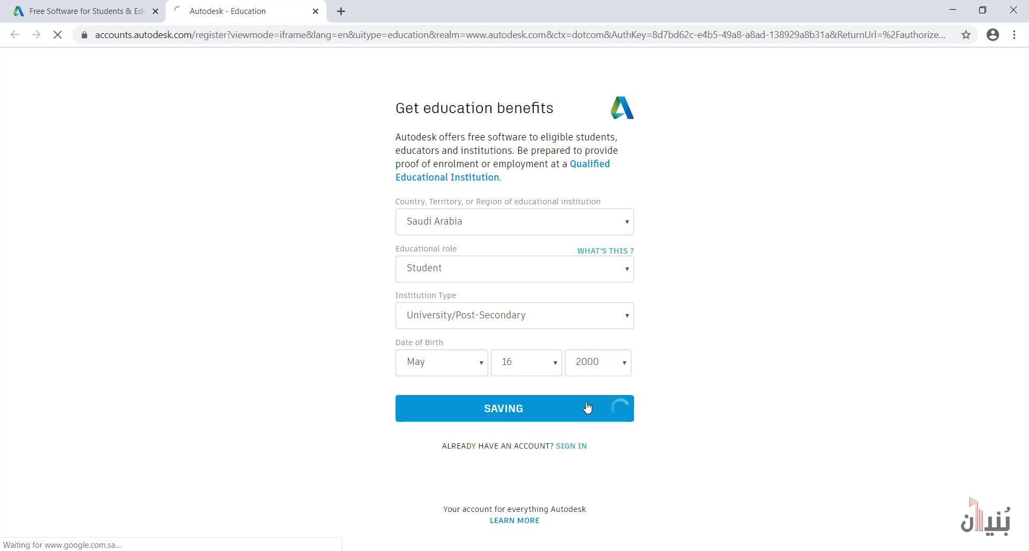
Fill in the first and last name fields and a partial email, then move to Confirm email.
{"action": "left_click", "coordinate": [420, 161]}
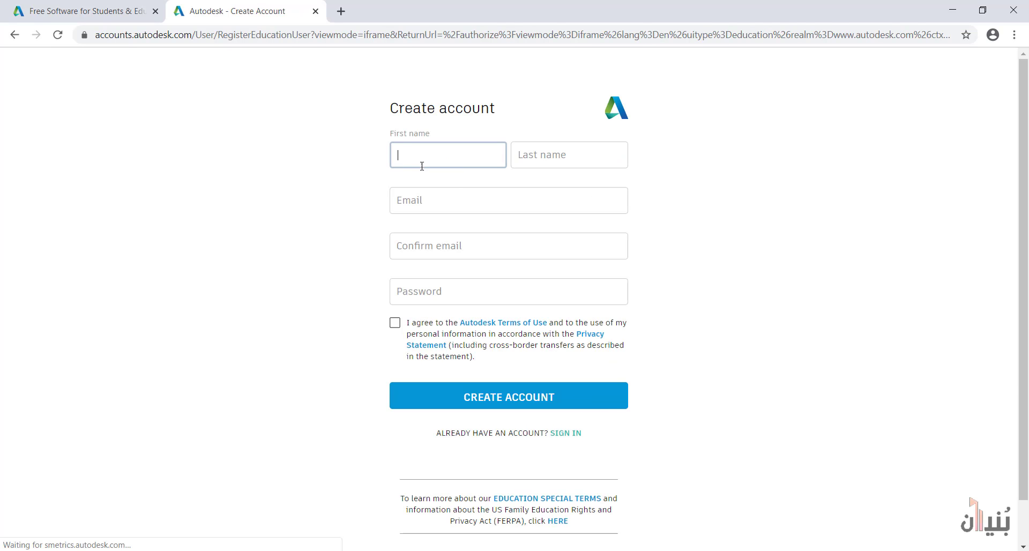
{"action": "type", "text": "AAAA"}
{"action": "left_click", "coordinate": [521, 164]}
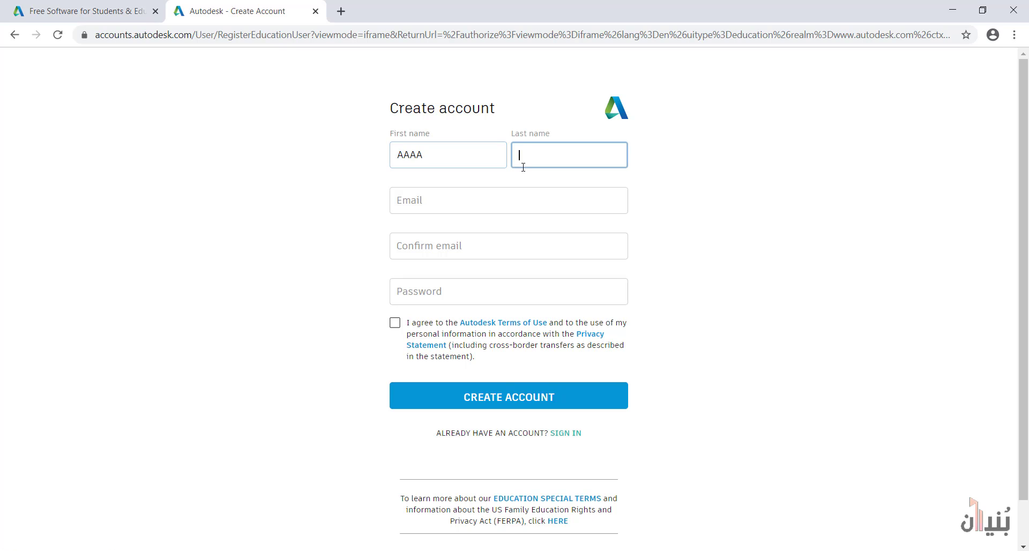
{"action": "type", "text": "SSSSS"}
{"action": "left_click", "coordinate": [472, 209]}
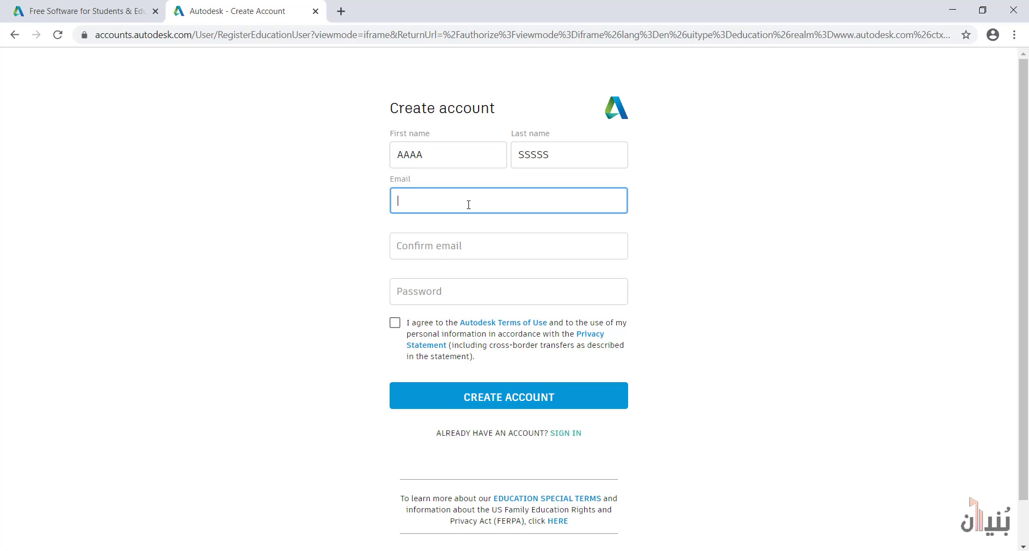
{"action": "type", "text": "aaa"}
{"action": "left_click", "coordinate": [461, 234]}
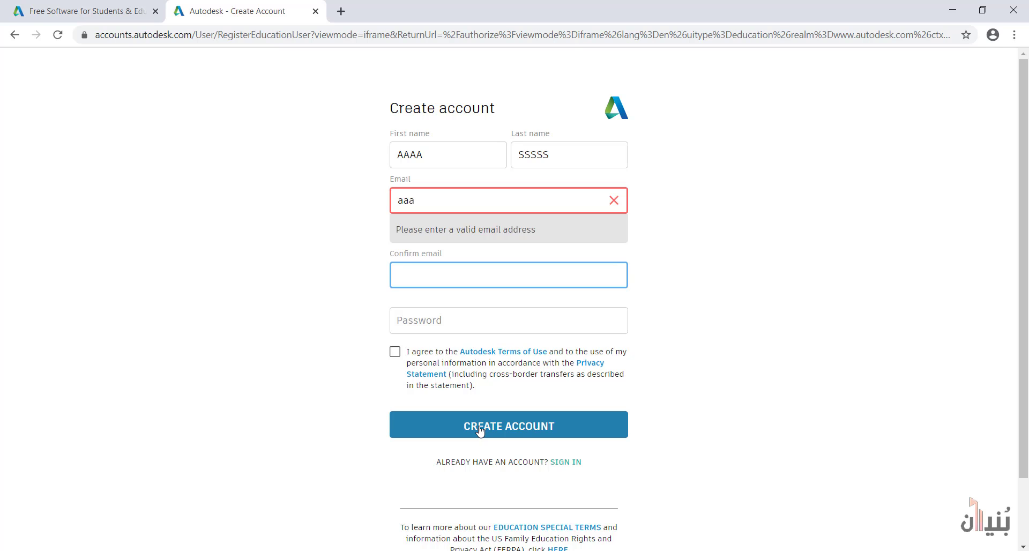
Close the Create Account tab and sign in to the existing Autodesk account with Stay signed in checked.
{"action": "left_click", "coordinate": [315, 12]}
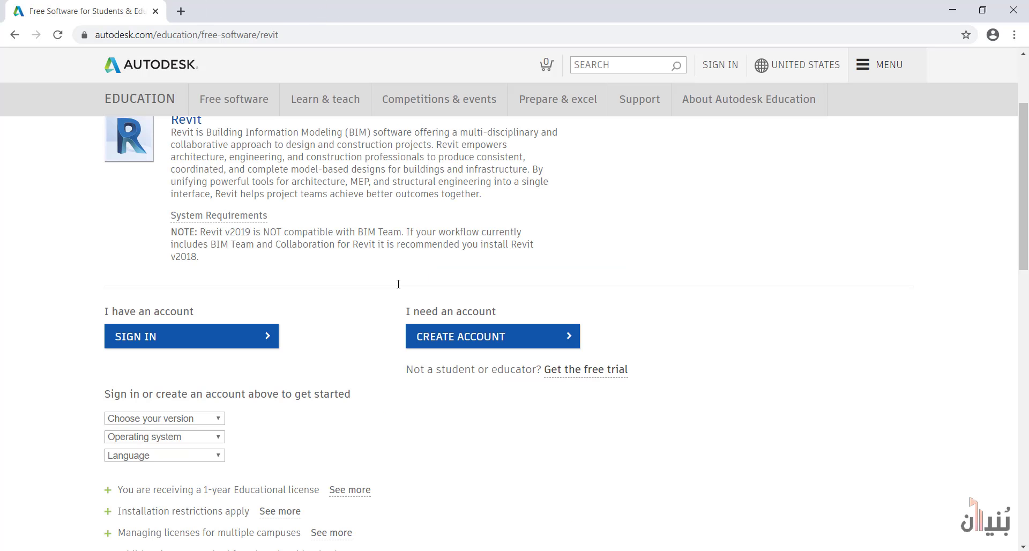
{"action": "left_click", "coordinate": [201, 337]}
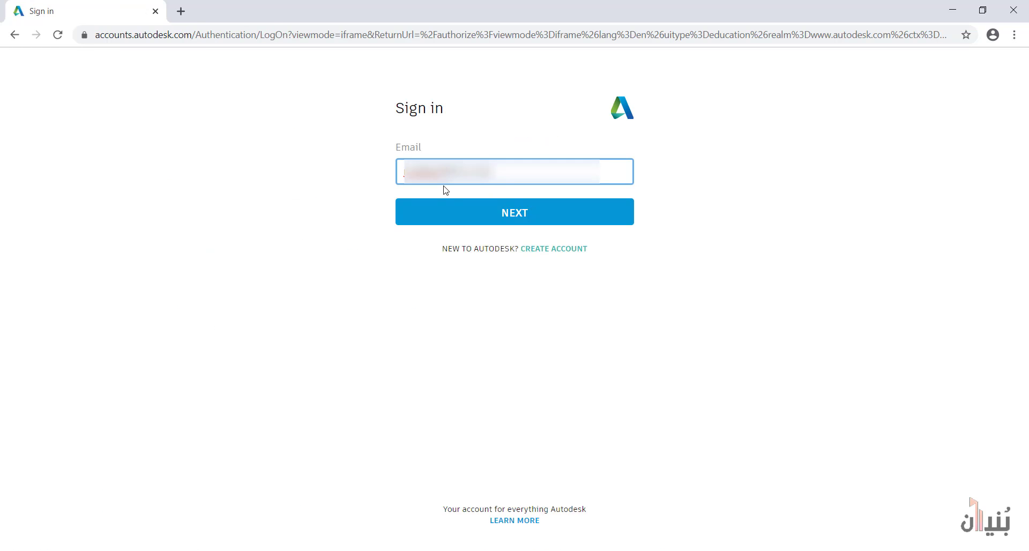
{"action": "left_click", "coordinate": [449, 211]}
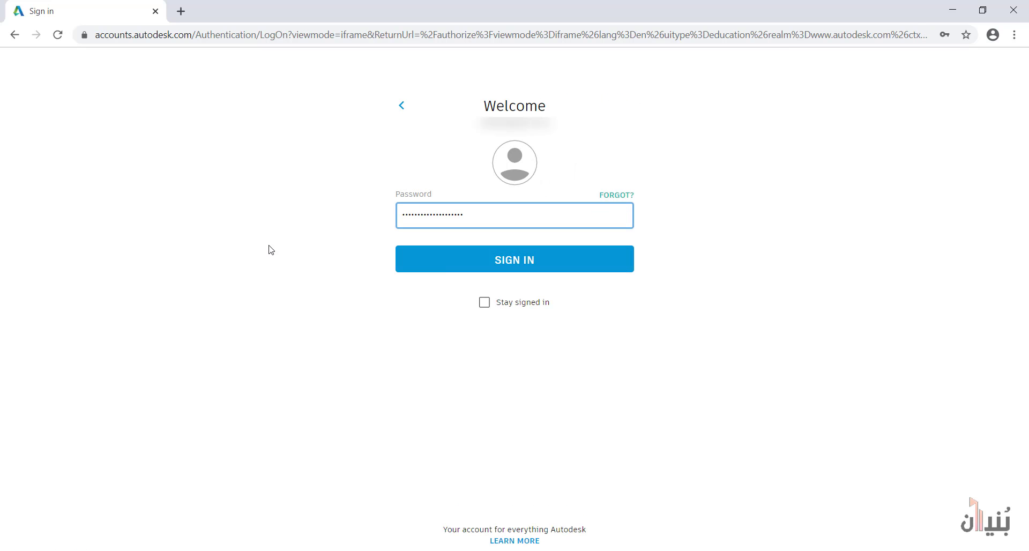
{"action": "left_click", "coordinate": [482, 303]}
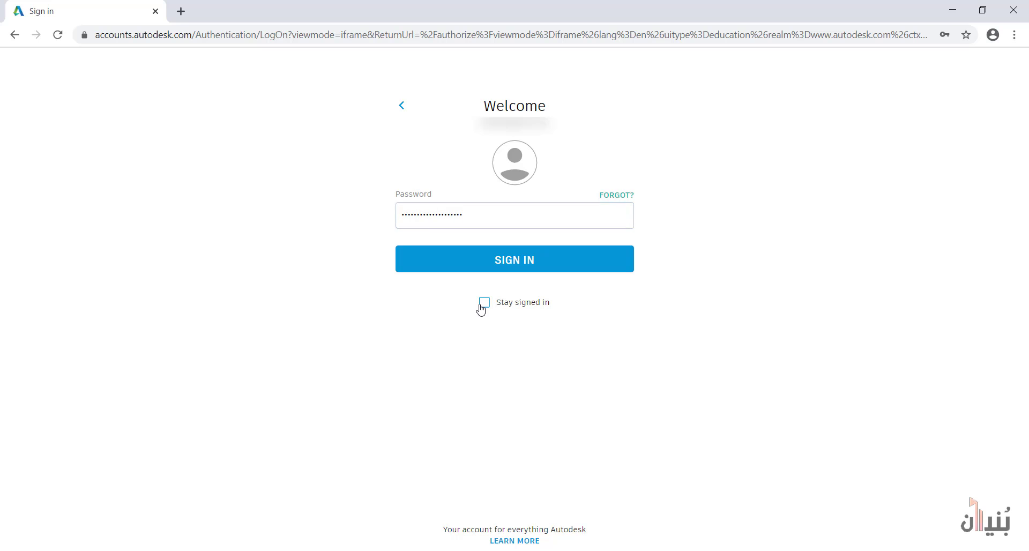
{"action": "left_click", "coordinate": [457, 271]}
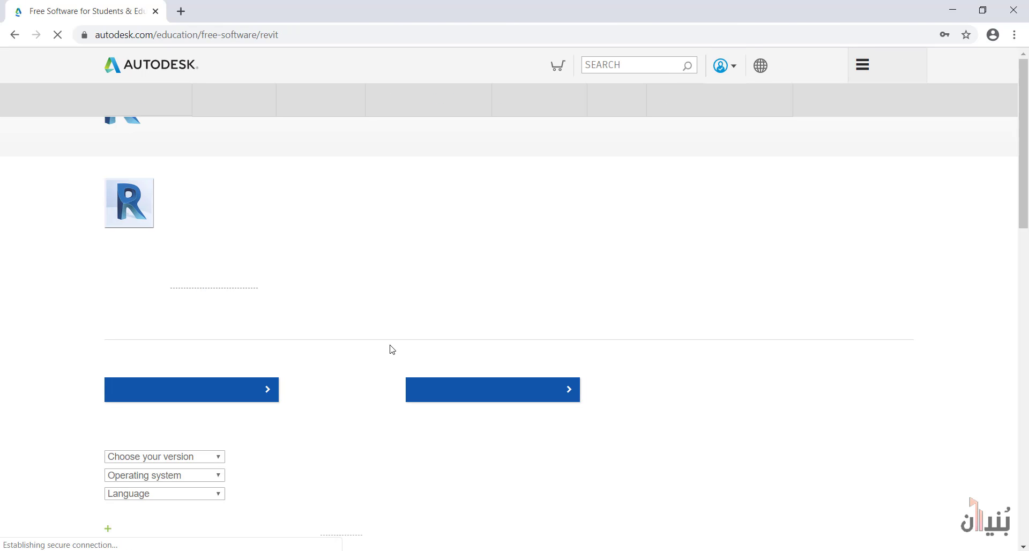
Choose Revit 2021, Windows 64-bit and English to show the serial number, product key and 15.73 GB size.
{"action": "scroll", "coordinate": [494, 341], "scroll_direction": "down", "scroll_amount": 3}
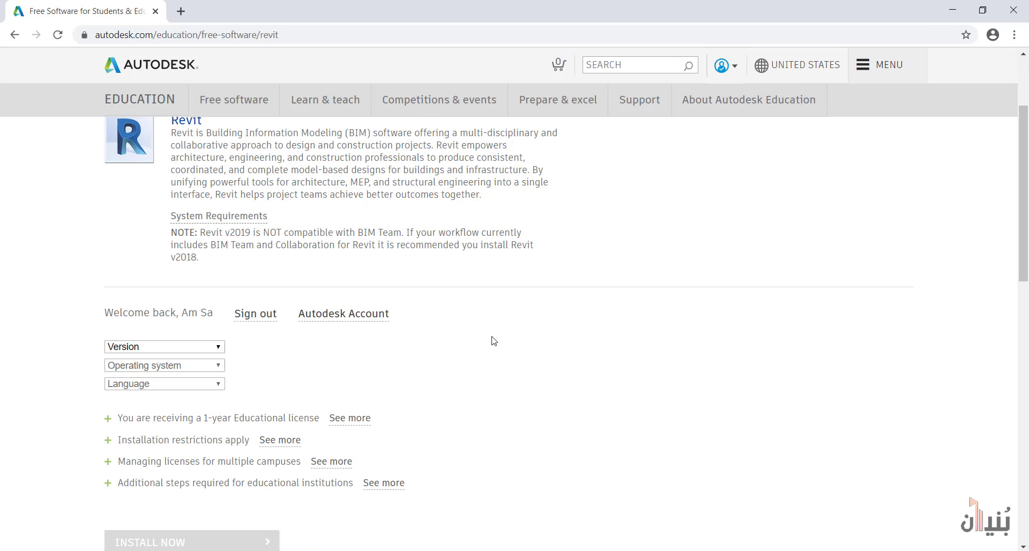
{"action": "left_click", "coordinate": [204, 348]}
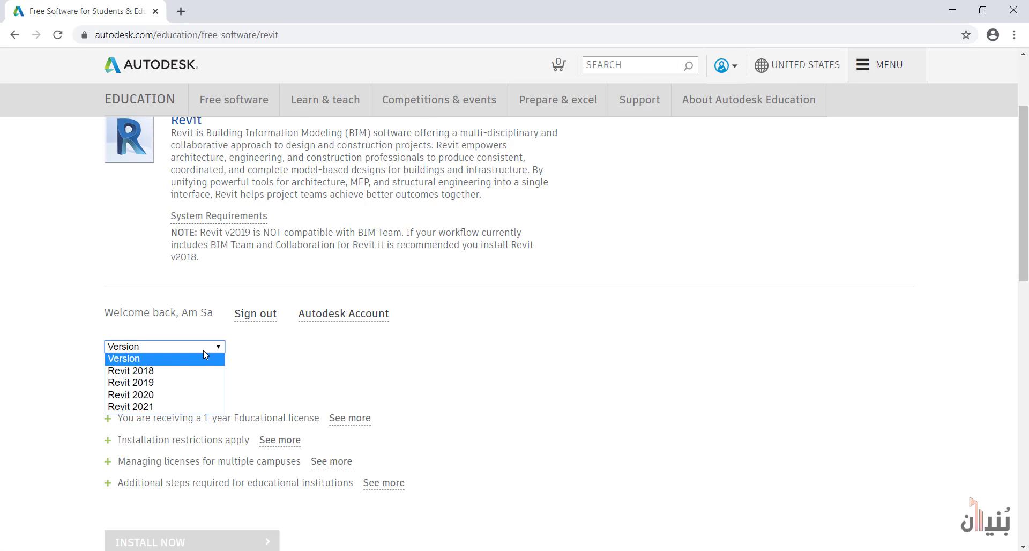
{"action": "left_click", "coordinate": [206, 405]}
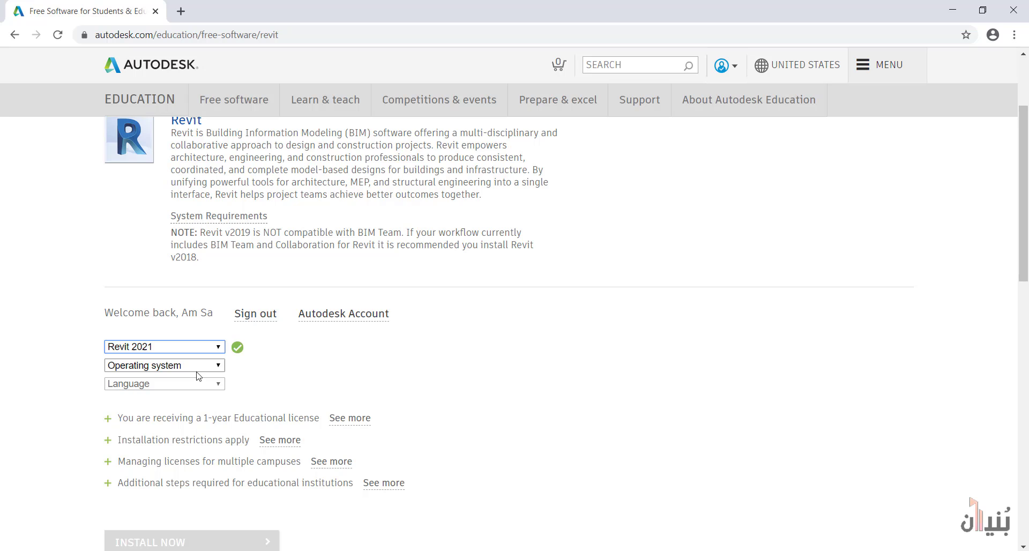
{"action": "left_click", "coordinate": [199, 371]}
{"action": "left_click", "coordinate": [204, 390]}
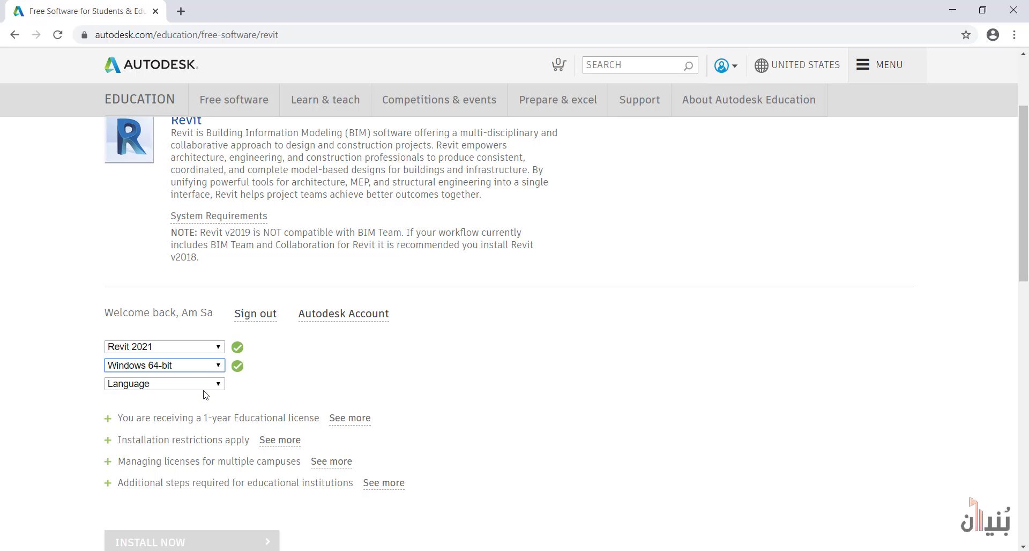
{"action": "left_click", "coordinate": [208, 381]}
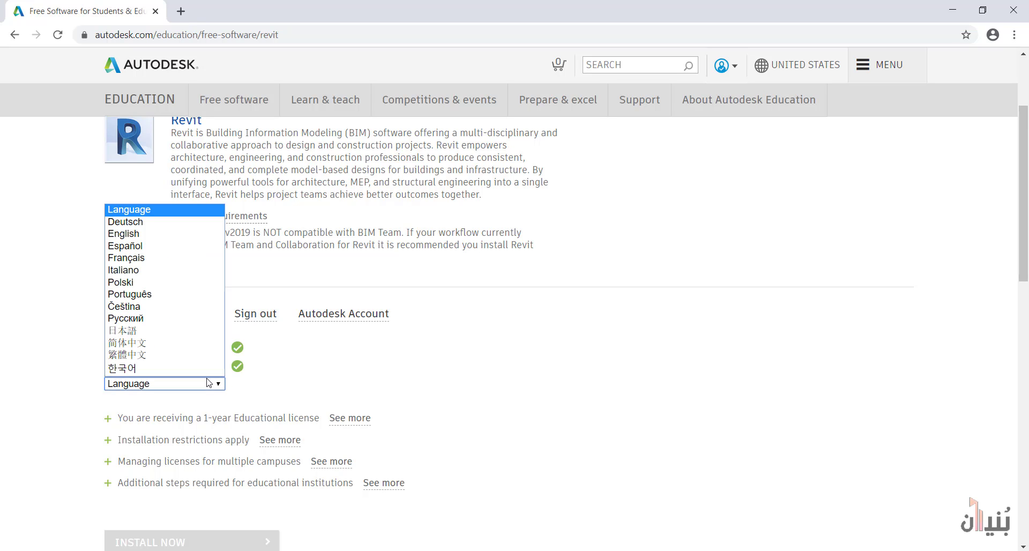
{"action": "left_click", "coordinate": [179, 236]}
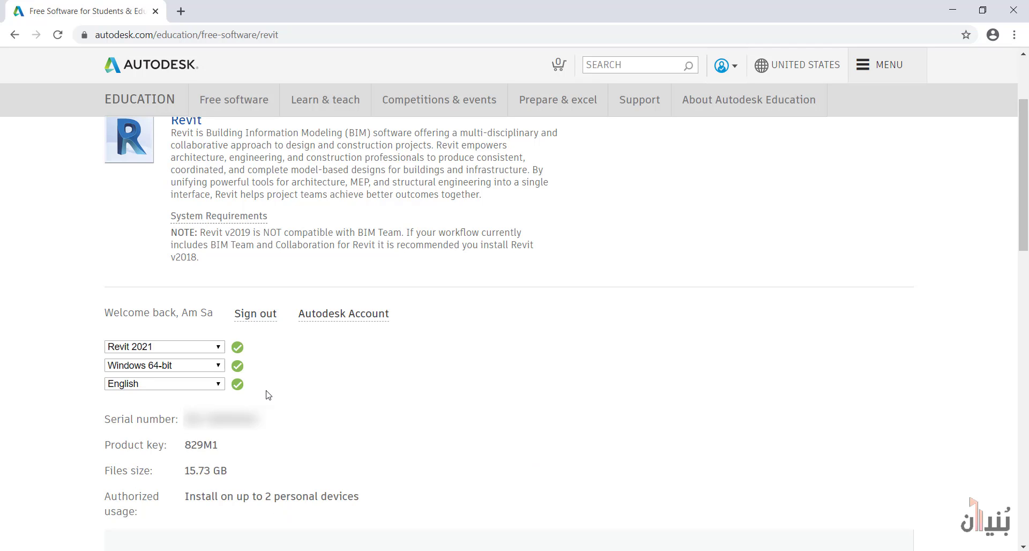
{"action": "scroll", "coordinate": [268, 395], "scroll_direction": "down", "scroll_amount": 2}
{"action": "scroll", "coordinate": [395, 343], "scroll_direction": "down", "scroll_amount": 2}
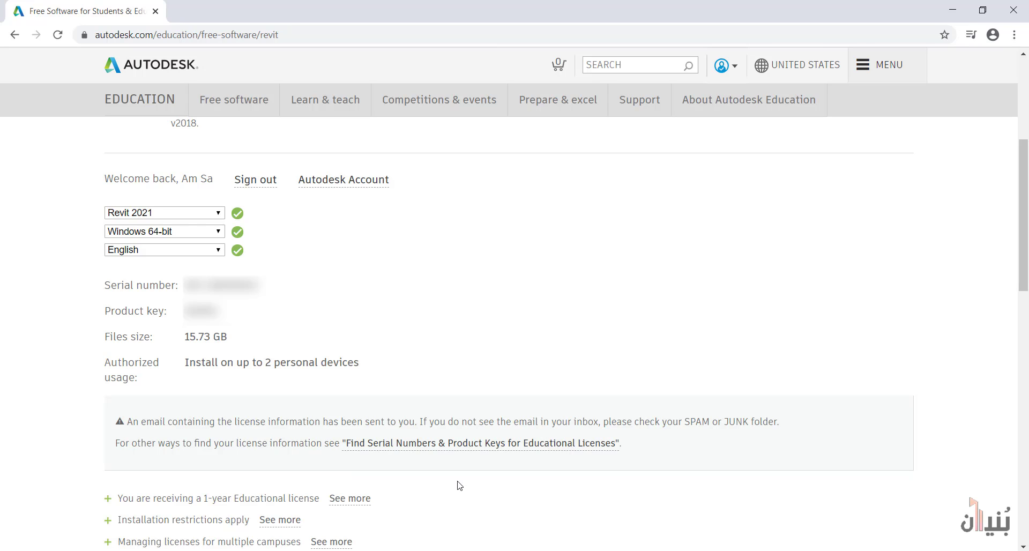
Download the Revit 2021 installer via Browser Download and open its options in the download bar.
{"action": "scroll", "coordinate": [459, 486], "scroll_direction": "down", "scroll_amount": 4}
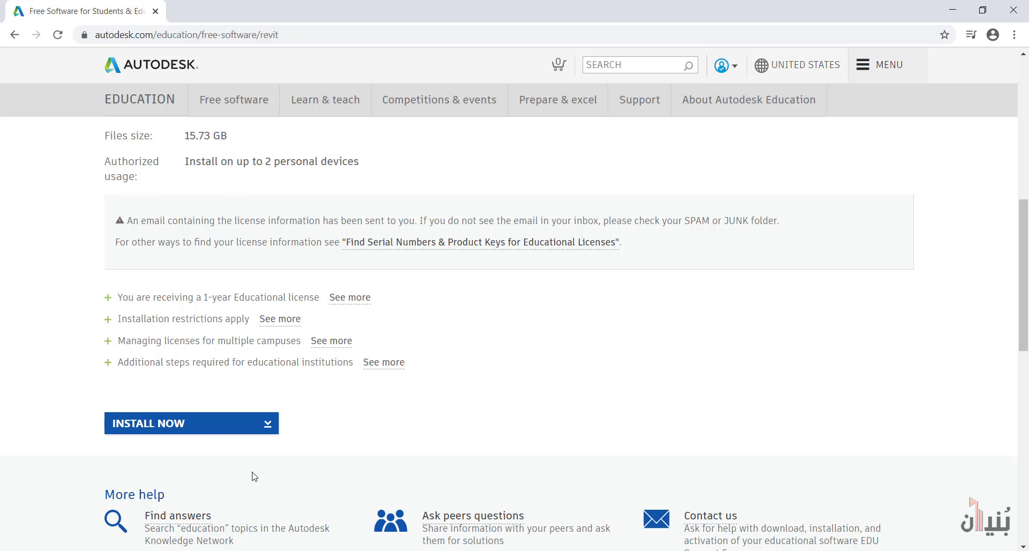
{"action": "left_click", "coordinate": [269, 426]}
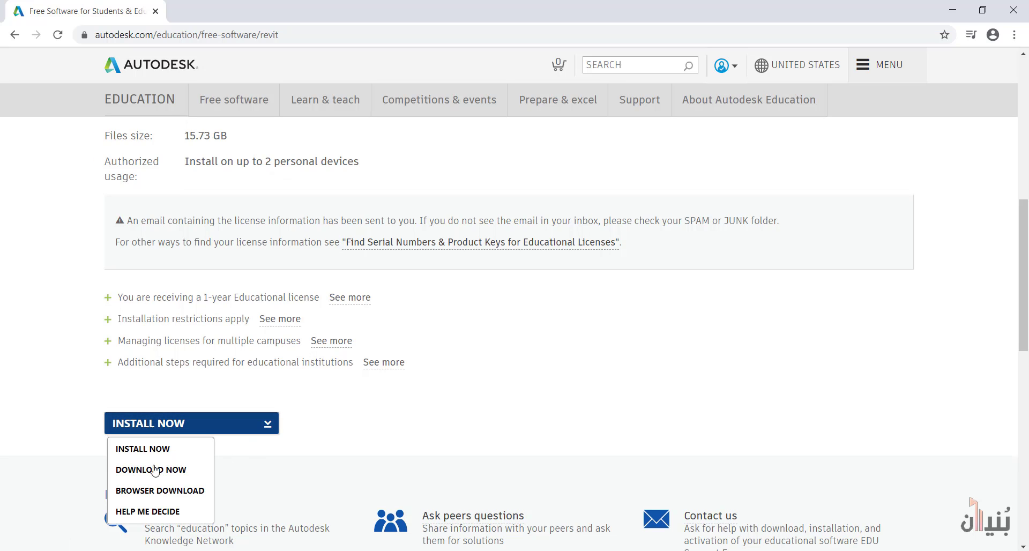
{"action": "left_click", "coordinate": [177, 490]}
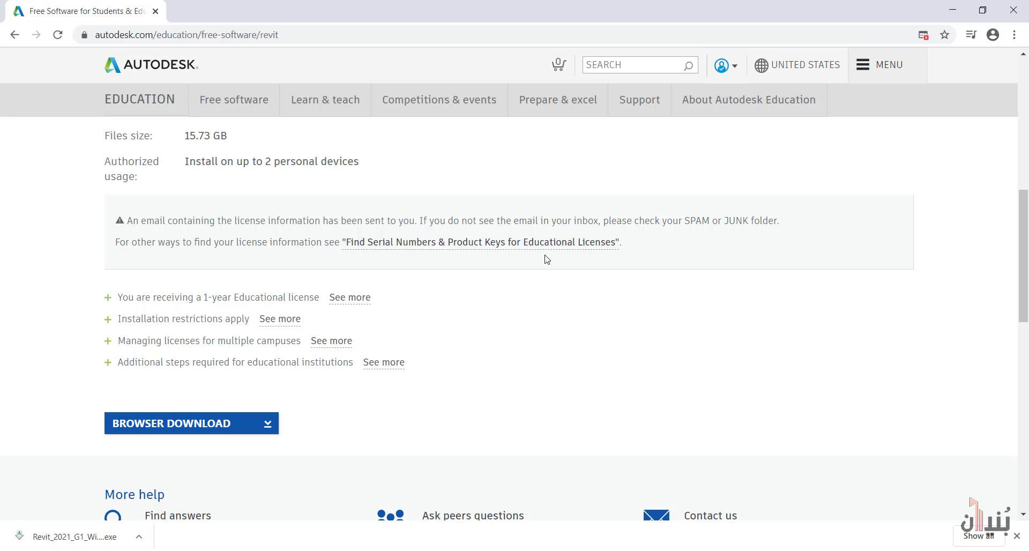
{"action": "left_click", "coordinate": [138, 536]}
Show the downloaded Revit 2021 installer parts in the Downloads\Programs folder in File Explorer.
{"action": "left_click", "coordinate": [160, 490]}
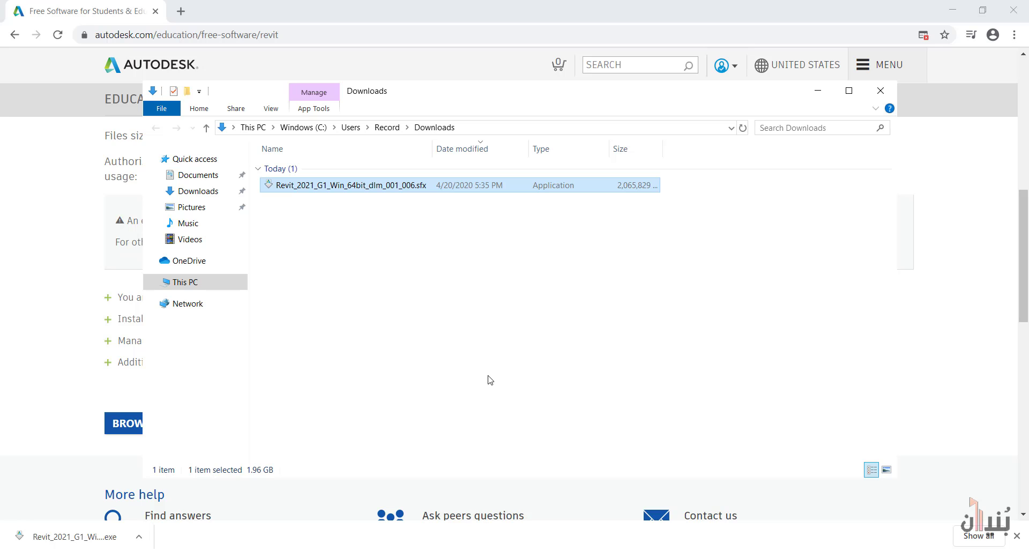
{"action": "left_click", "coordinate": [548, 4]}
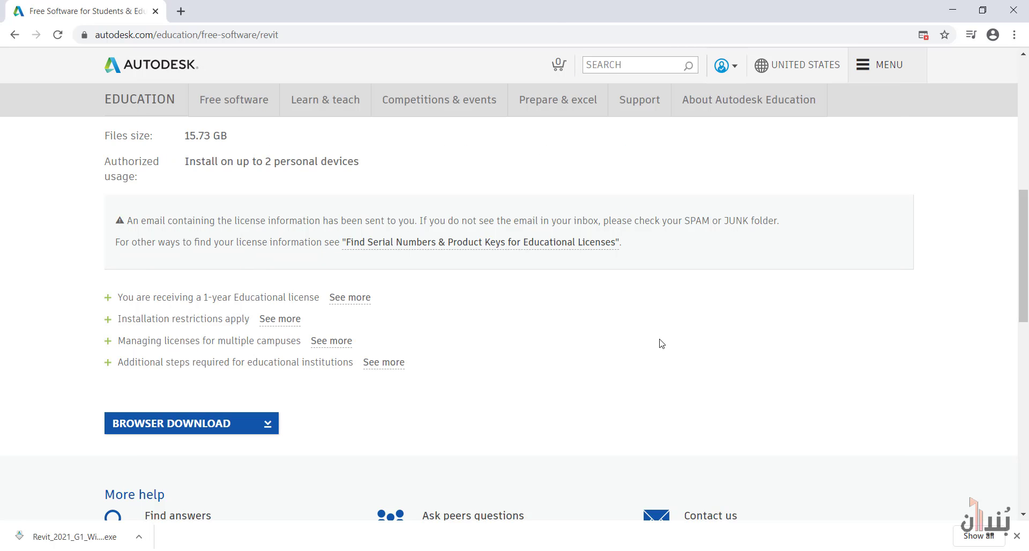
{"action": "left_click", "coordinate": [923, 35]}
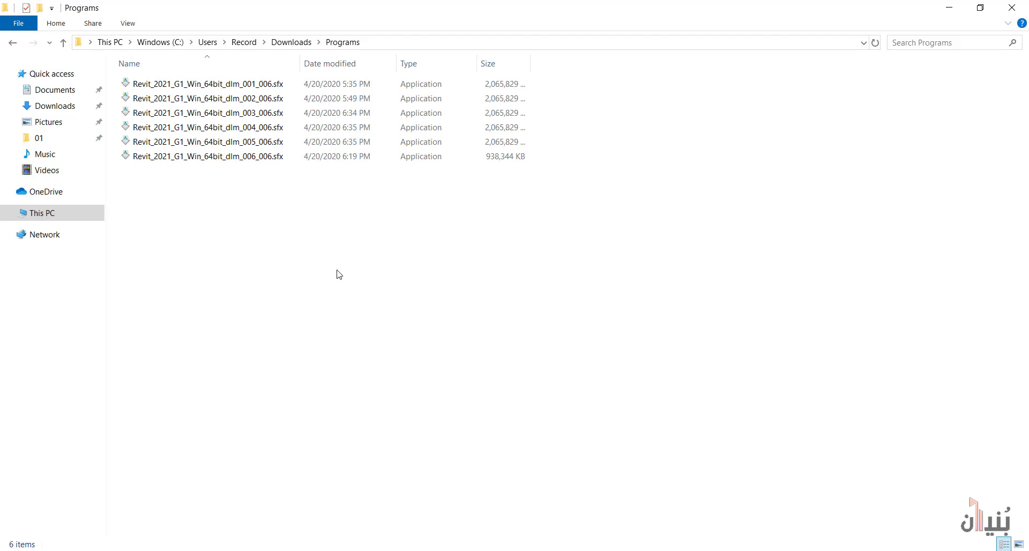
Run the _001_006.sfx part and extract it to C:\Autodesk to launch Revit 2021 setup.
{"action": "double_click", "coordinate": [225, 86]}
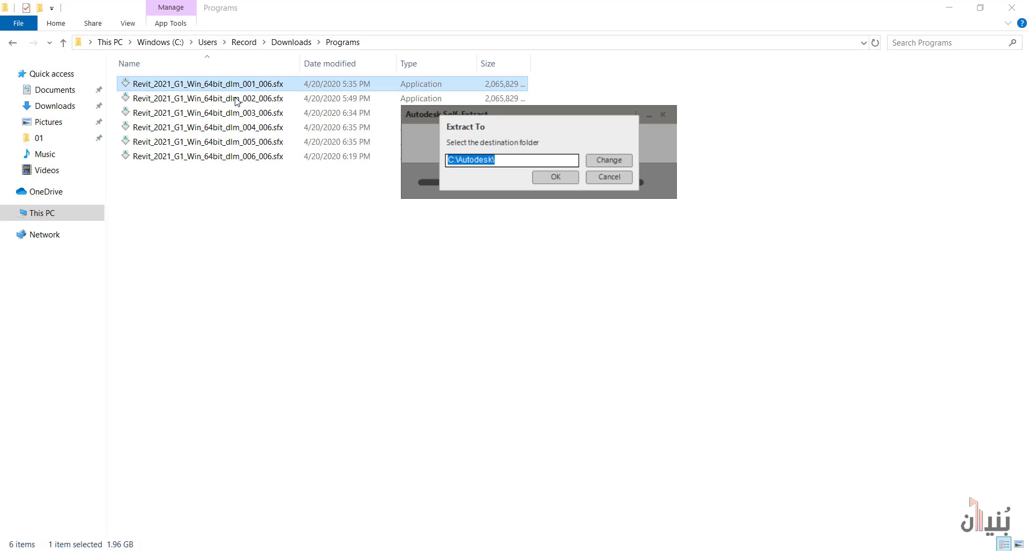
{"action": "left_click", "coordinate": [554, 179]}
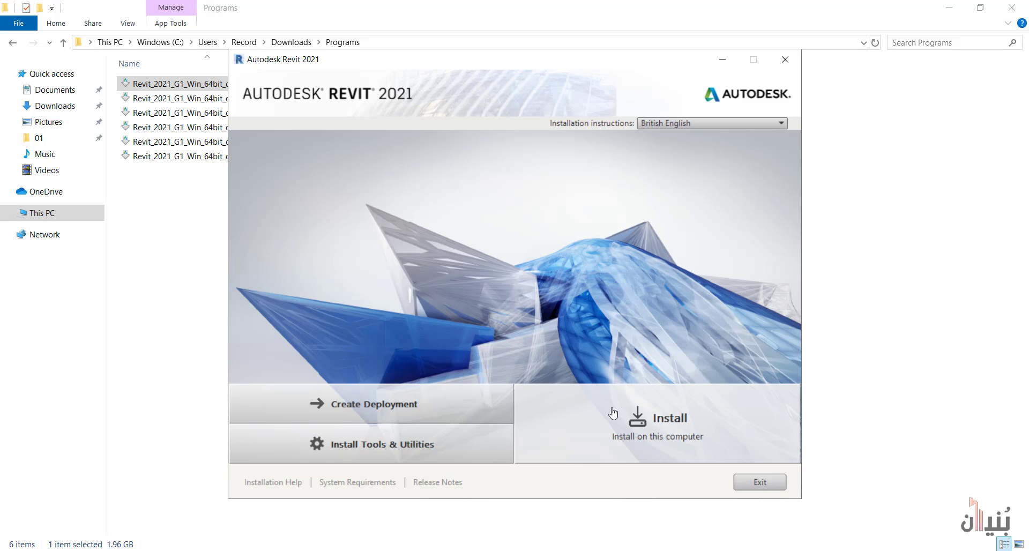
Start the Revit 2021 install and accept the license agreement.
{"action": "left_click", "coordinate": [622, 426]}
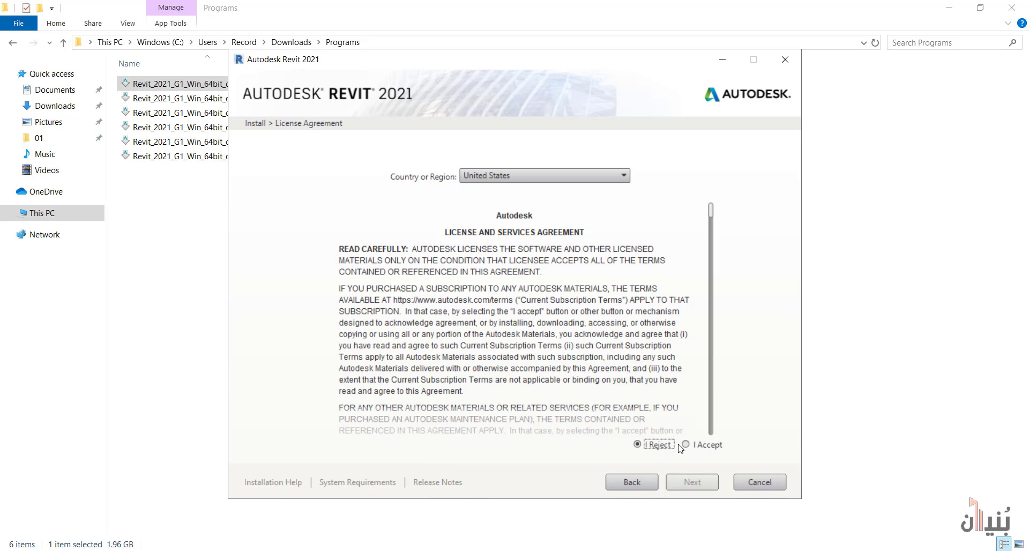
{"action": "left_click", "coordinate": [686, 448]}
{"action": "left_click", "coordinate": [684, 488]}
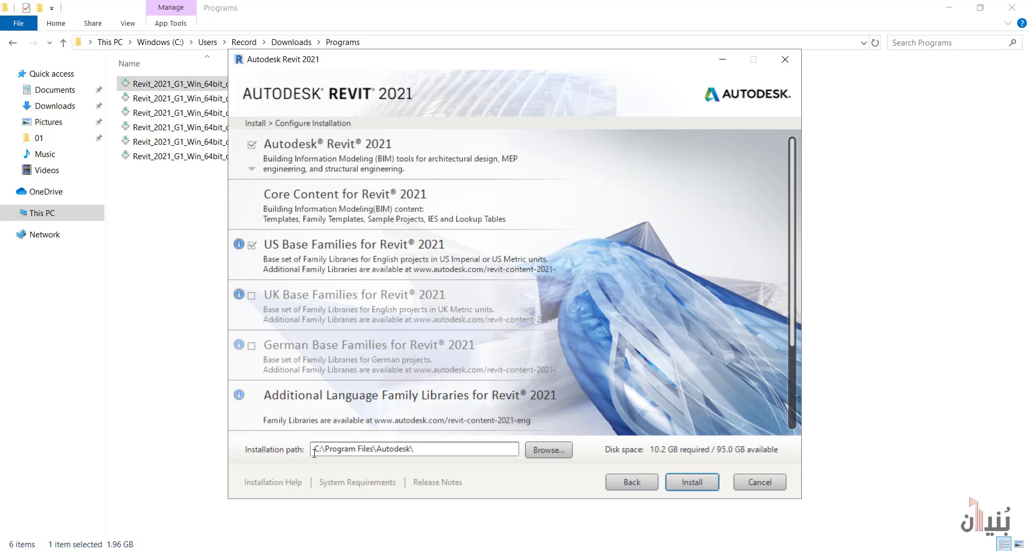
Change the installation path to D:\Program Files\Autodesk\ and install the selected products.
{"action": "left_click_drag", "start_coordinate": [316, 452], "coordinate": [320, 452]}
{"action": "type", "text": "D"}
{"action": "left_click", "coordinate": [687, 483]}
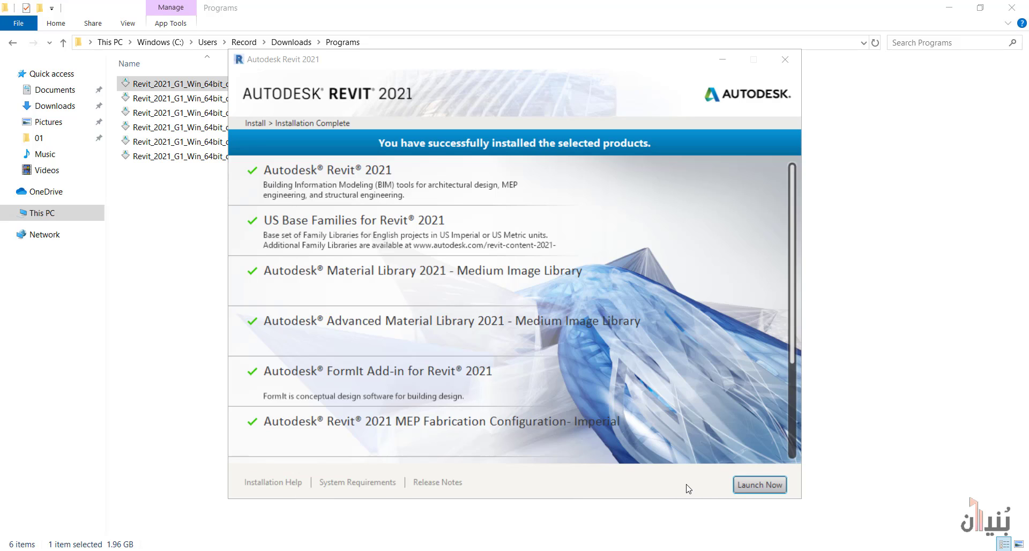
Launch Revit 2021 and activate it with the educational serial number and product key.
{"action": "left_click", "coordinate": [753, 484]}
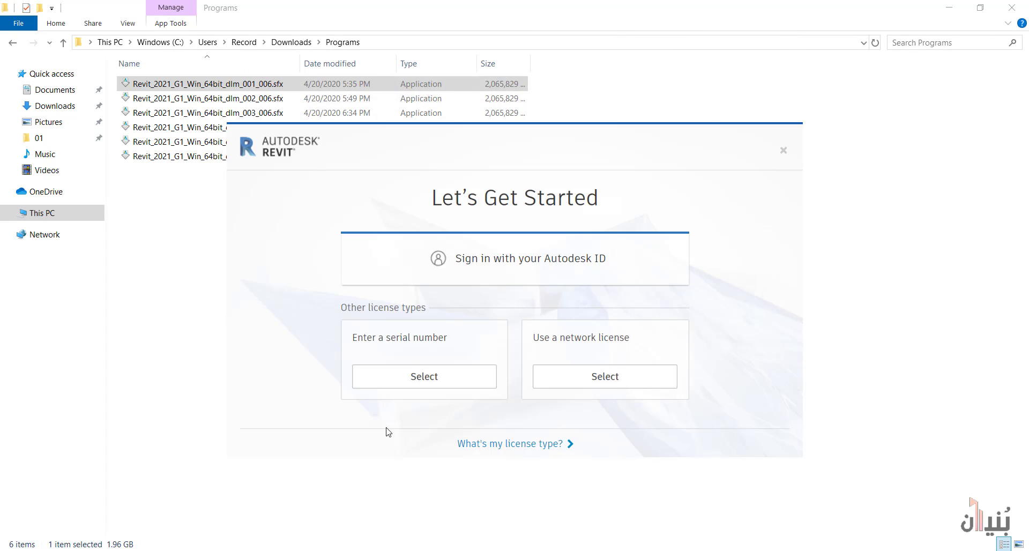
{"action": "left_click", "coordinate": [433, 377]}
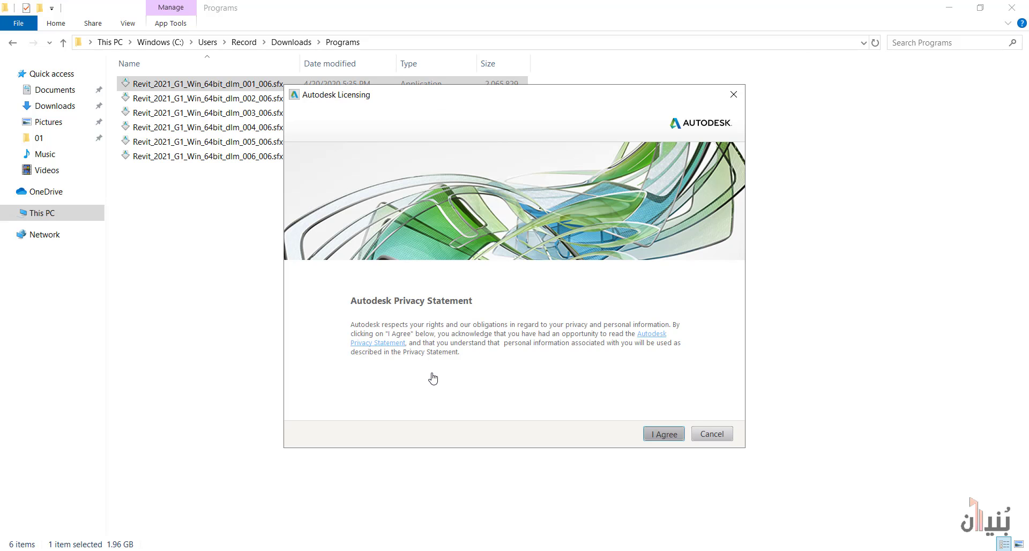
{"action": "left_click", "coordinate": [650, 438]}
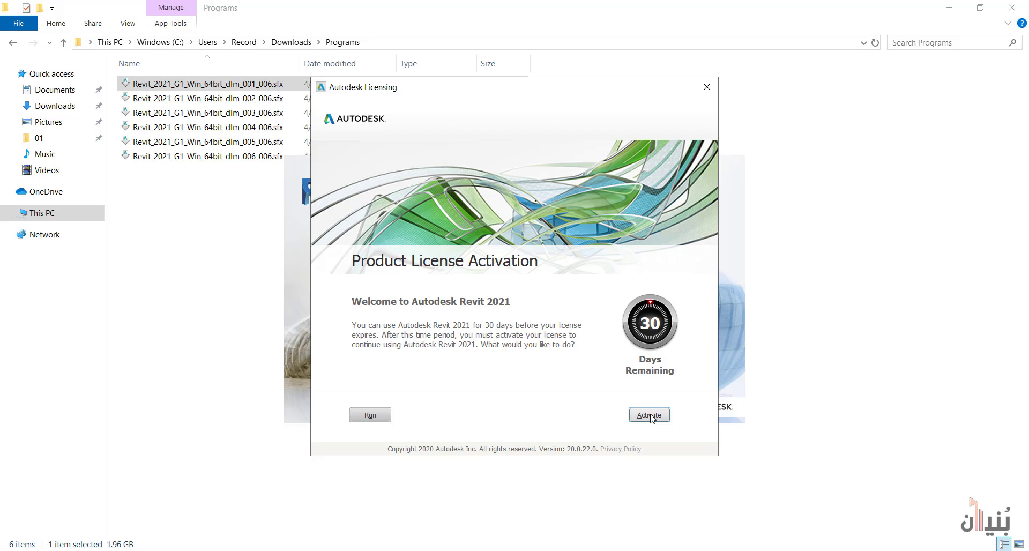
{"action": "left_click", "coordinate": [650, 417]}
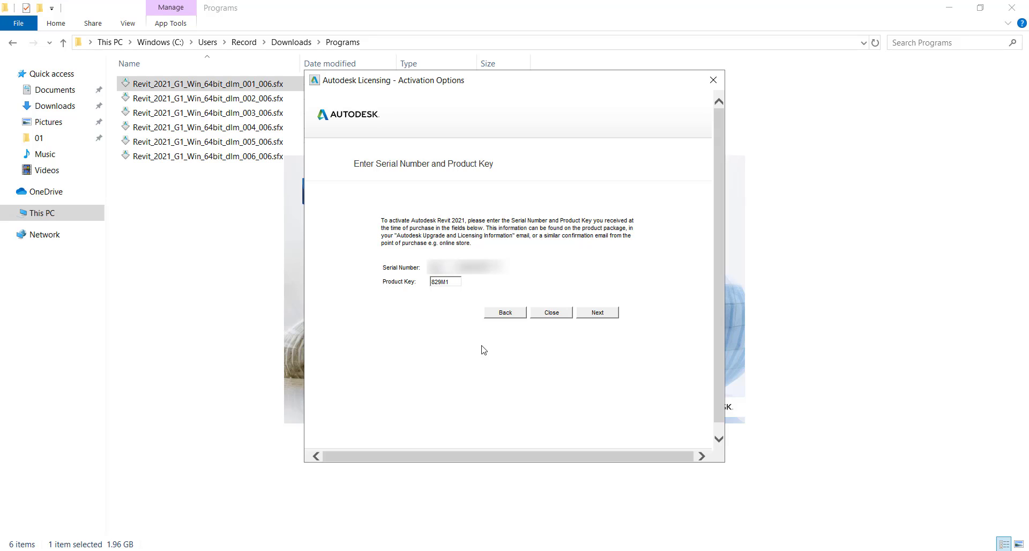
{"action": "left_click", "coordinate": [590, 313]}
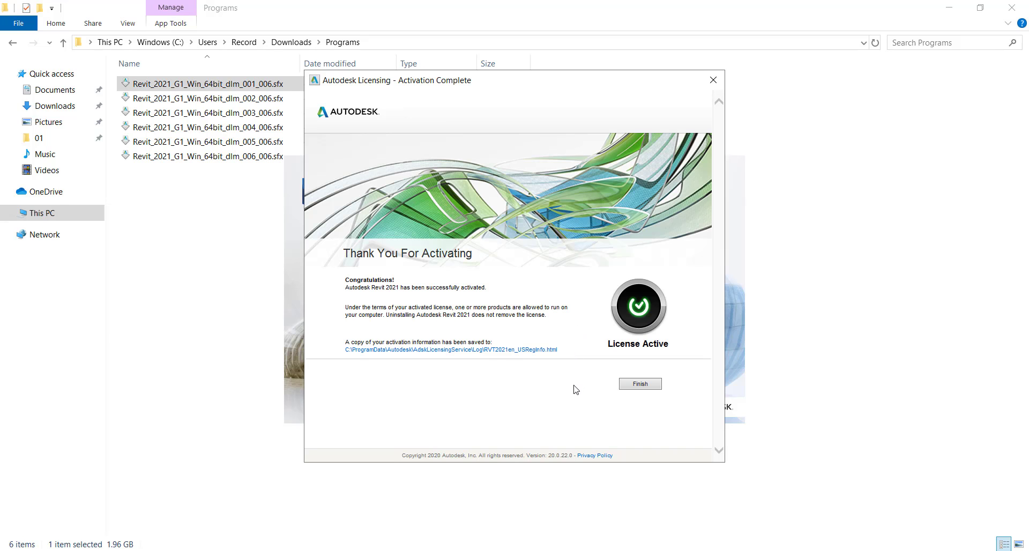
{"action": "left_click", "coordinate": [650, 389]}
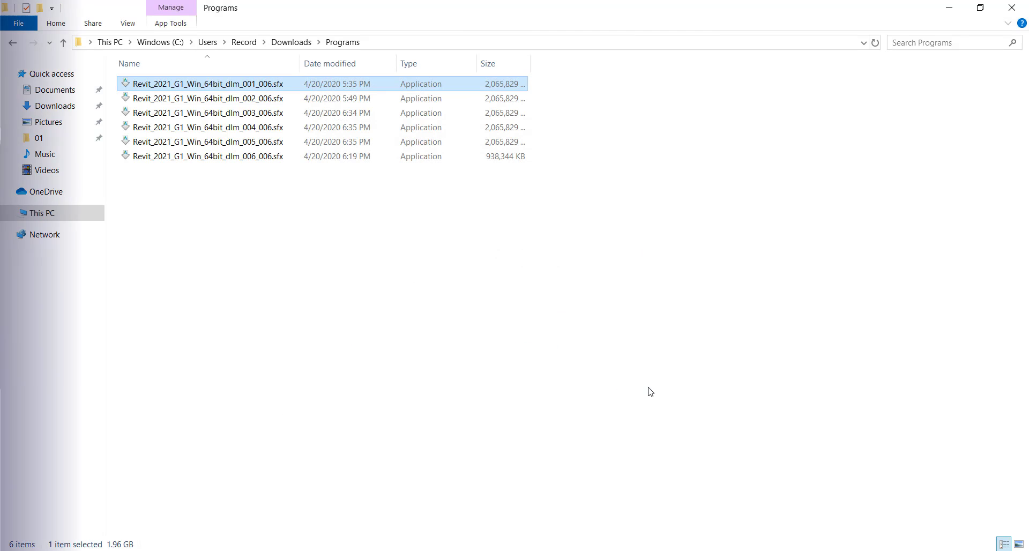